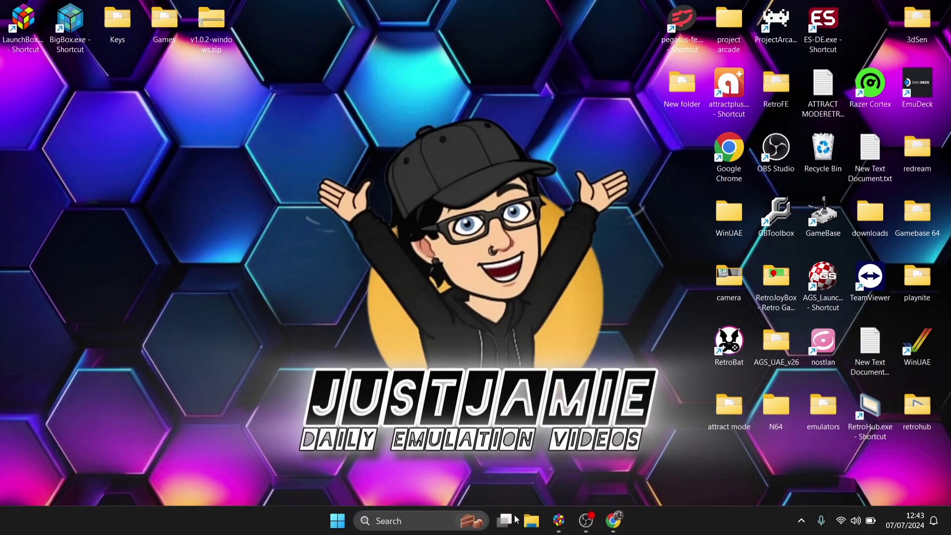
# - Open the sudachi-emu v1.0.2 GitHub release and download the v1.0.2-windows.zip asset
pyautogui.click(613, 520)
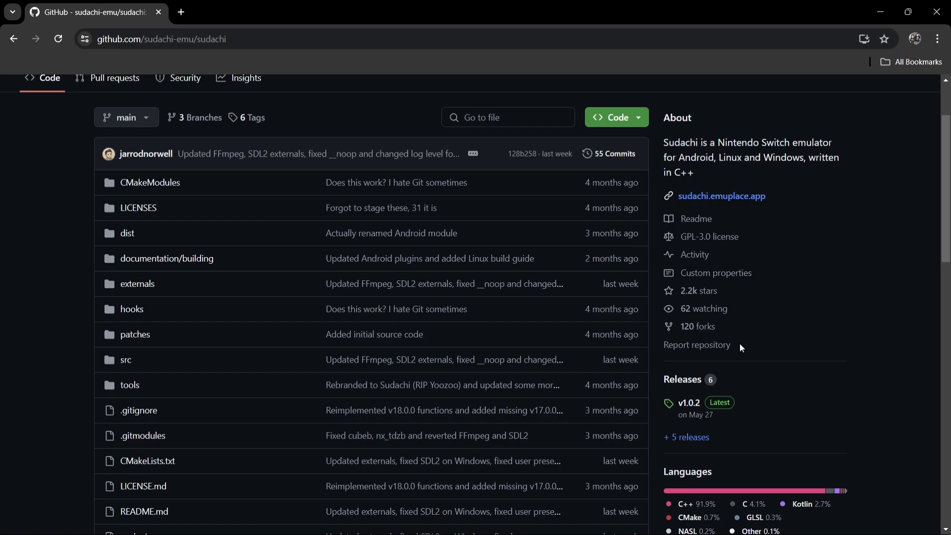
pyautogui.click(696, 408)
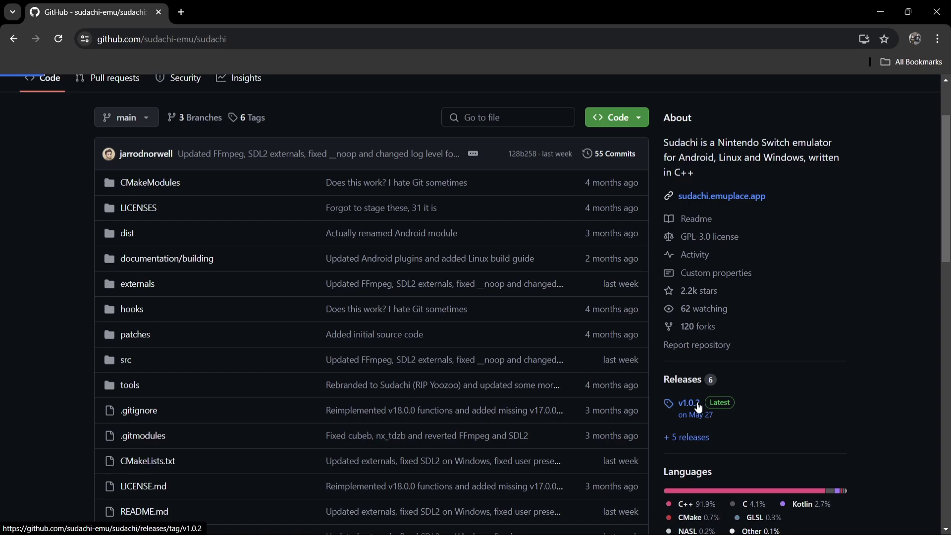
pyautogui.moveTo(946, 133); pyautogui.dragTo(948, 471)
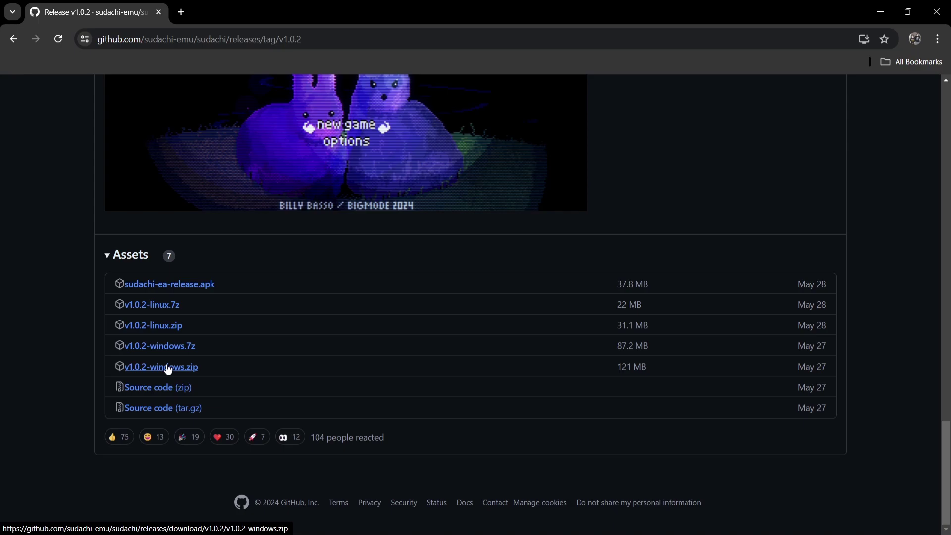
pyautogui.click(168, 369)
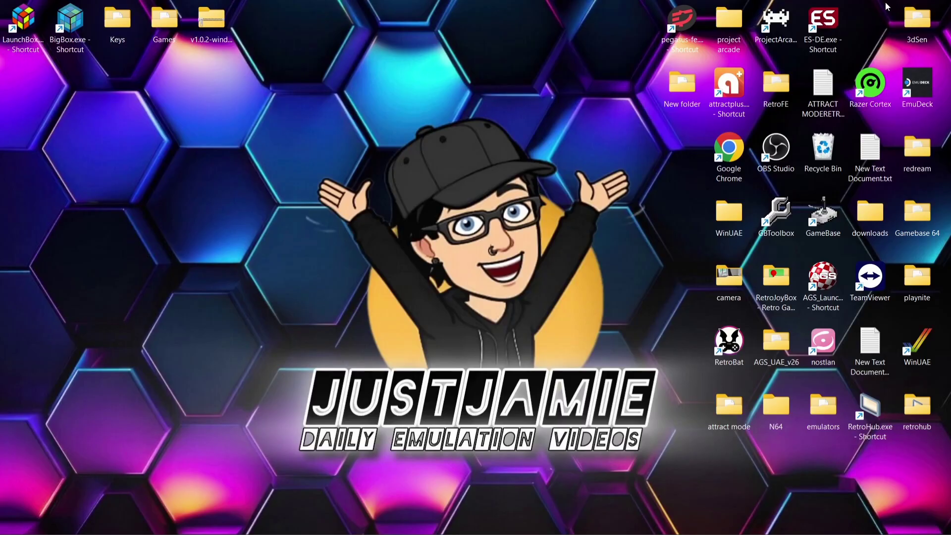
# - Open the downloaded v1.0.2-windows.zip from the desktop to view its contents
pyautogui.click(880, 11)
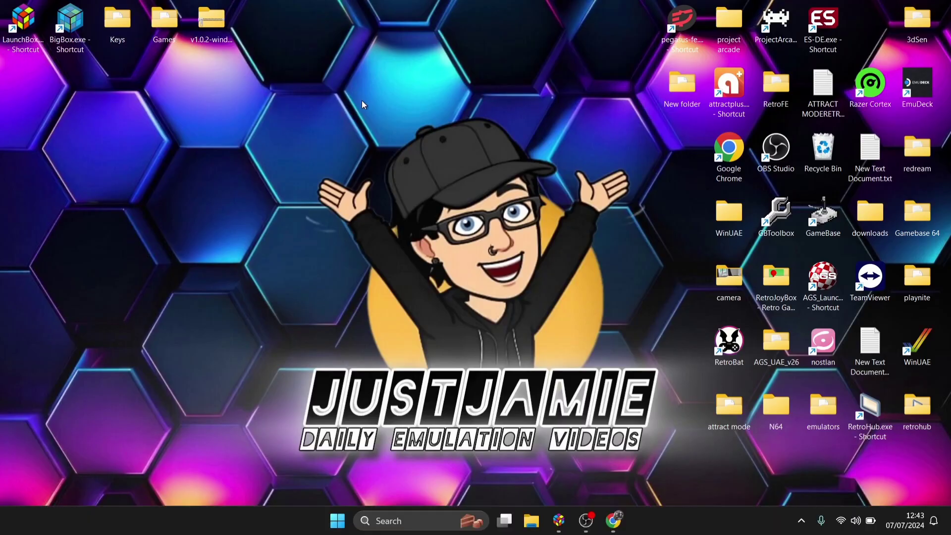
pyautogui.doubleClick(204, 21)
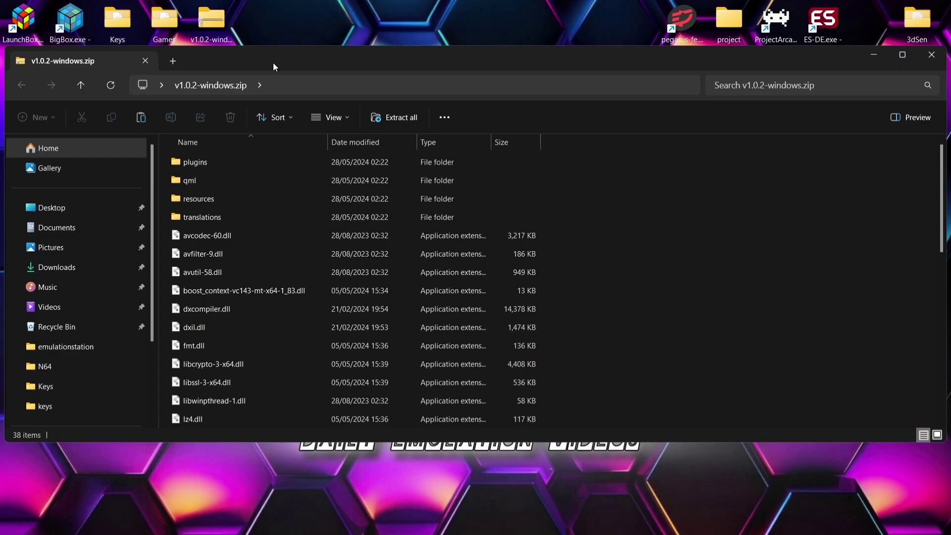
pyautogui.moveTo(541, 45); pyautogui.dragTo(552, 56)
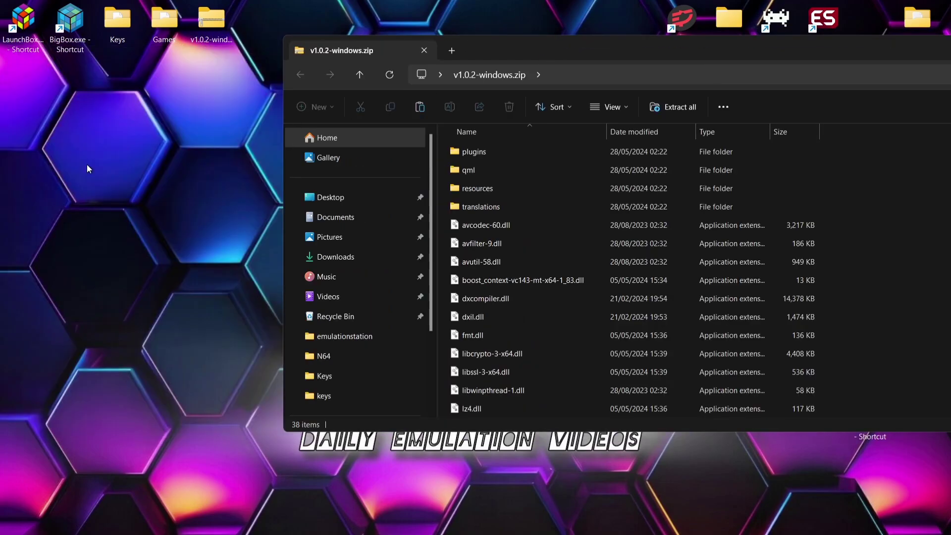
# - Open LaunchBox's install folder from its shortcut and go into the Emulators folder
pyautogui.rightClick(23, 27)
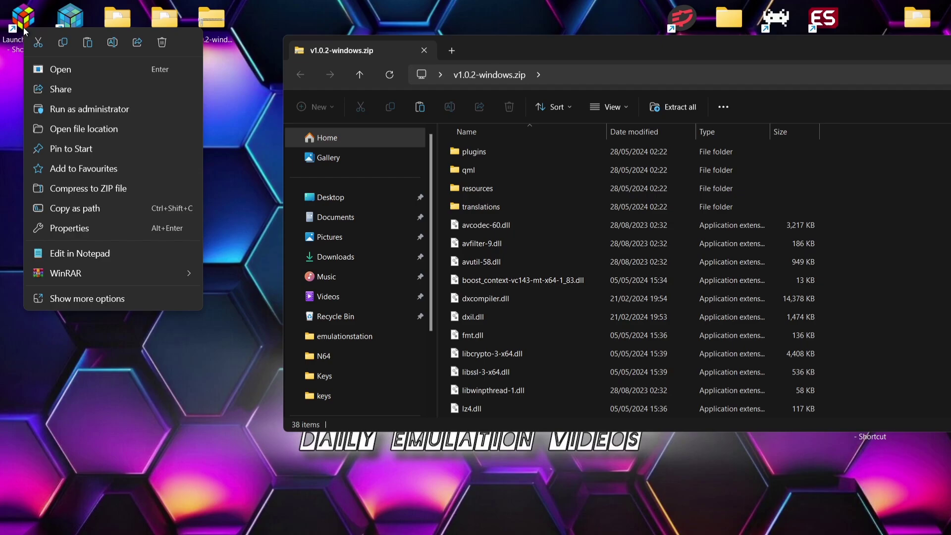
pyautogui.click(76, 129)
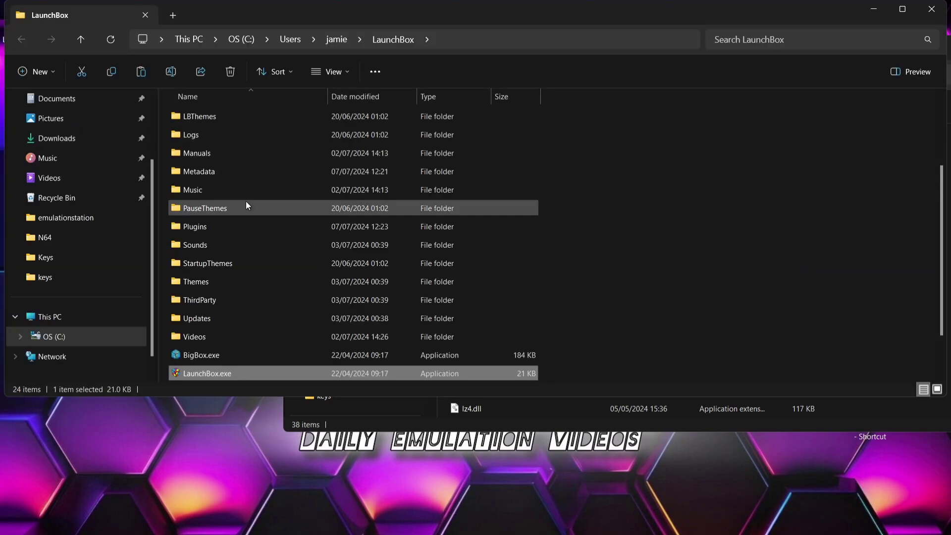
pyautogui.scroll(3, 942, 168)
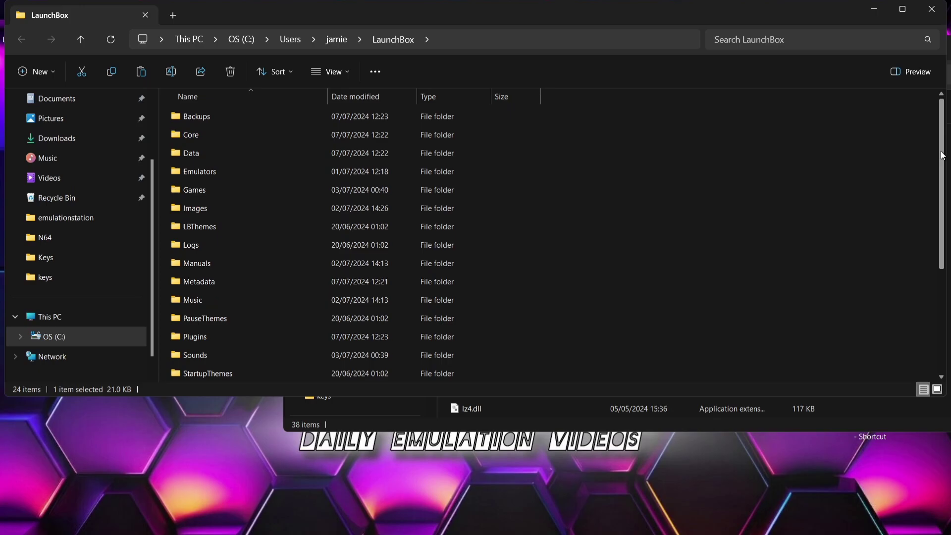
pyautogui.doubleClick(426, 171)
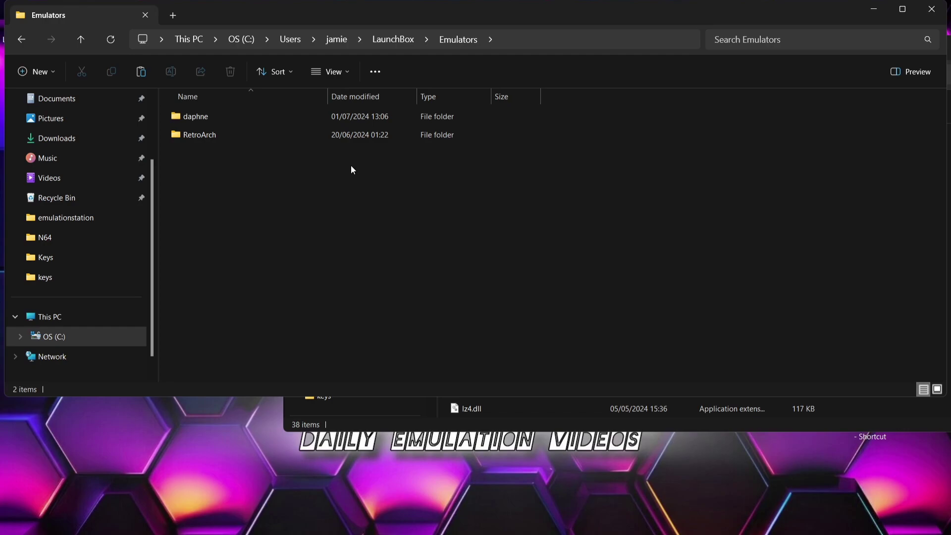
# - Create a new folder named sudachi inside LaunchBox's Emulators folder
pyautogui.rightClick(344, 187)
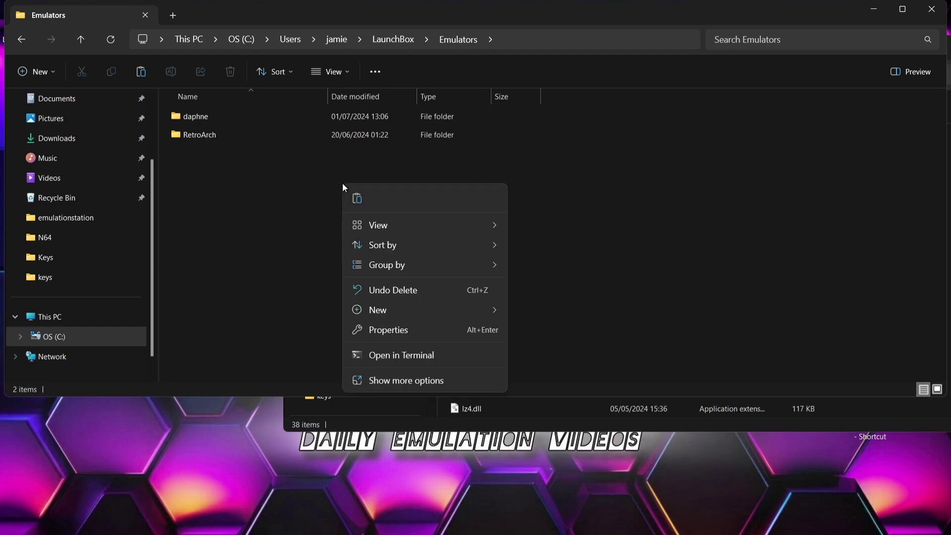
pyautogui.moveTo(375, 312)
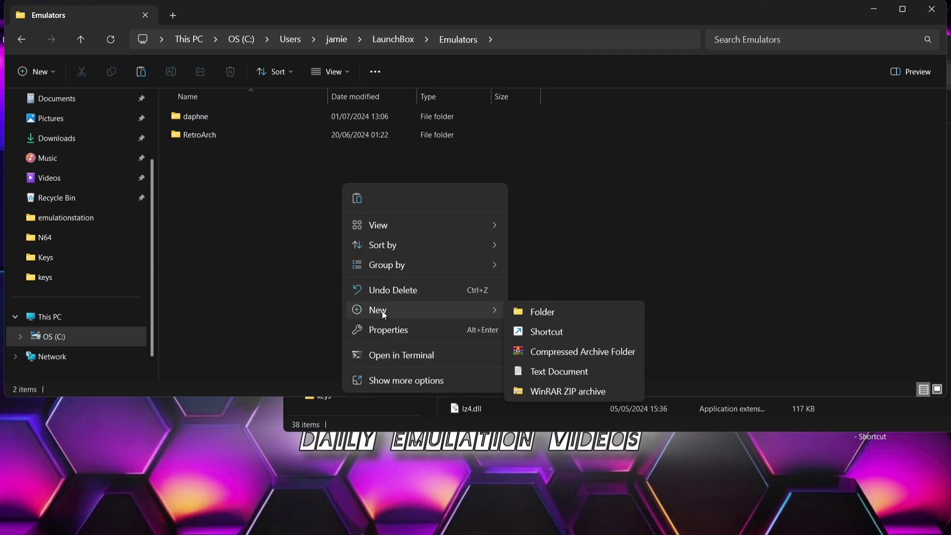
pyautogui.click(535, 311)
pyautogui.write('su')
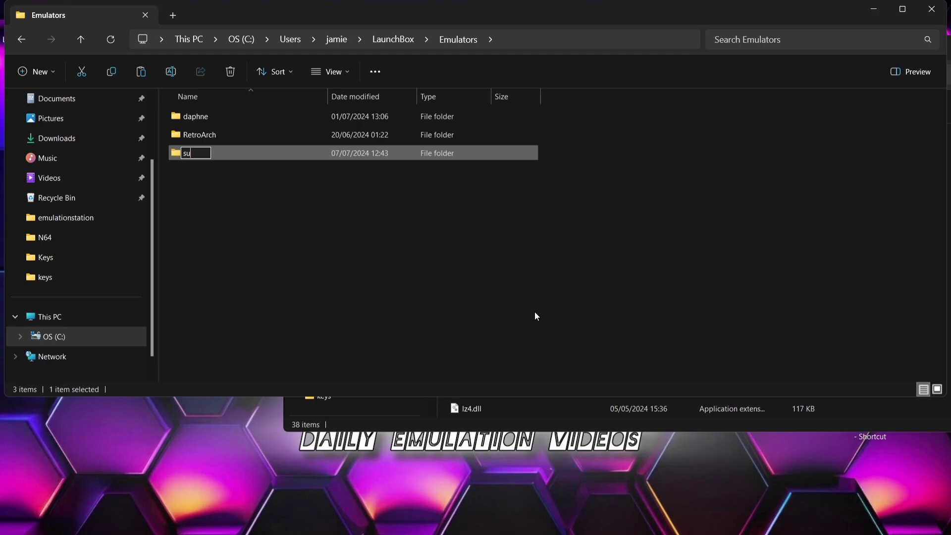
pyautogui.write('dacsudachi')
pyautogui.press('Return')
# - Copy all 38 items from the zip into the sudachi folder
pyautogui.click(665, 411)
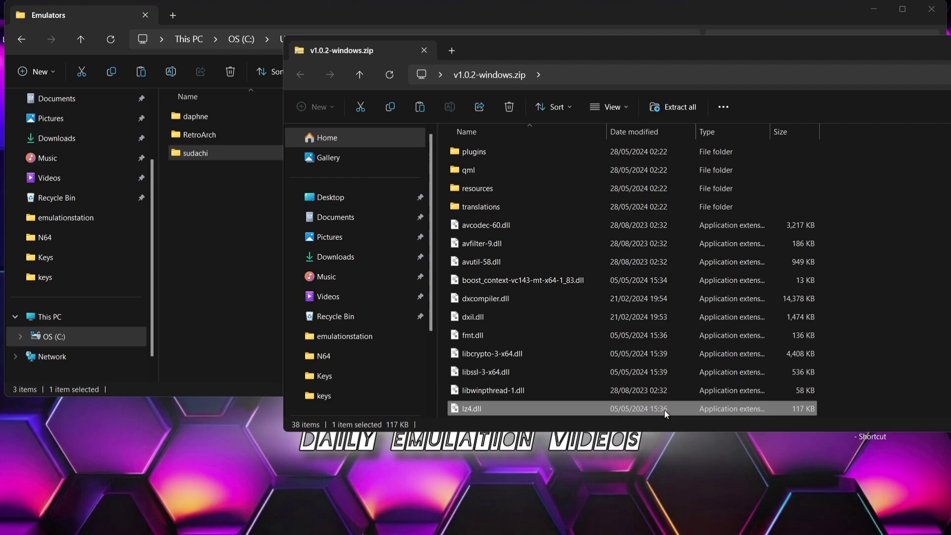
pyautogui.hotkey('ctrl', 'a')
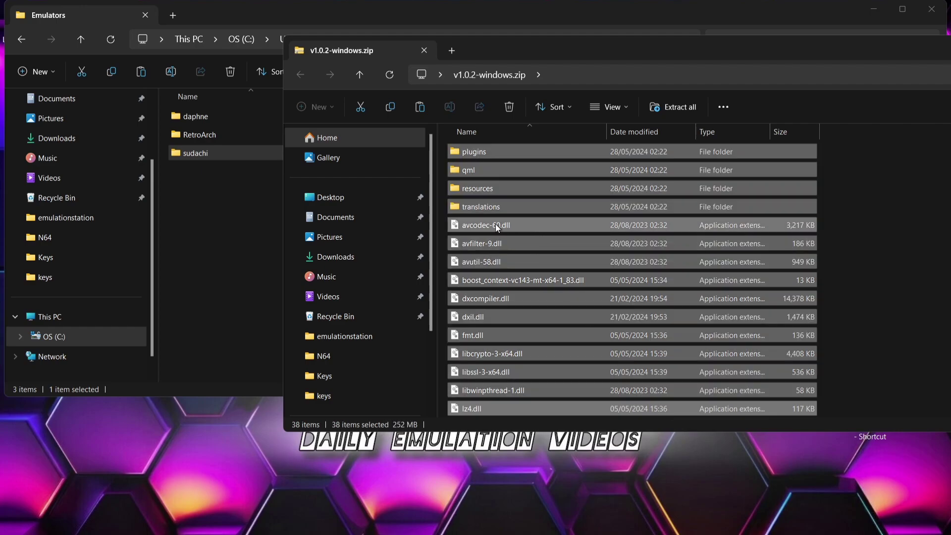
pyautogui.moveTo(497, 227); pyautogui.dragTo(241, 156)
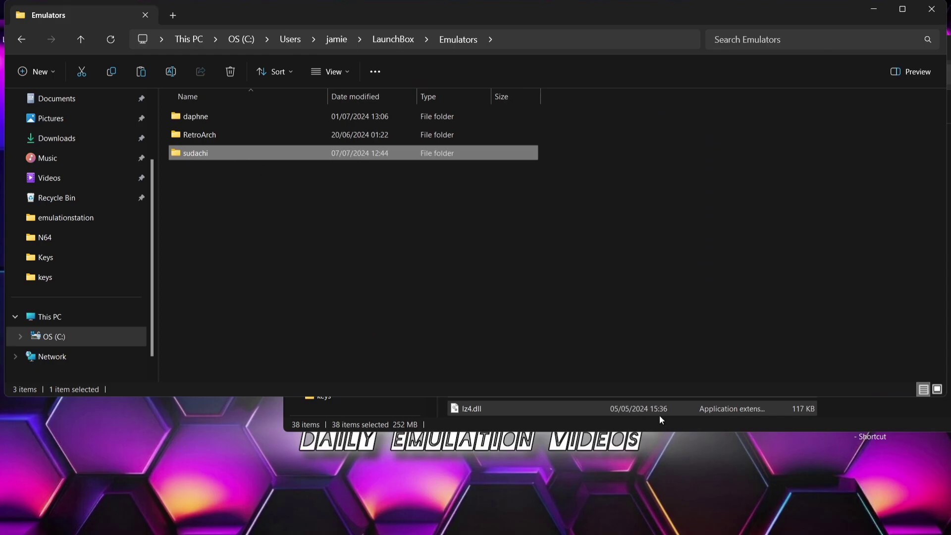
# - Run sudachi.exe past the SmartScreen warning, dismiss the missing-keys warning, and close the folder window
pyautogui.doubleClick(201, 155)
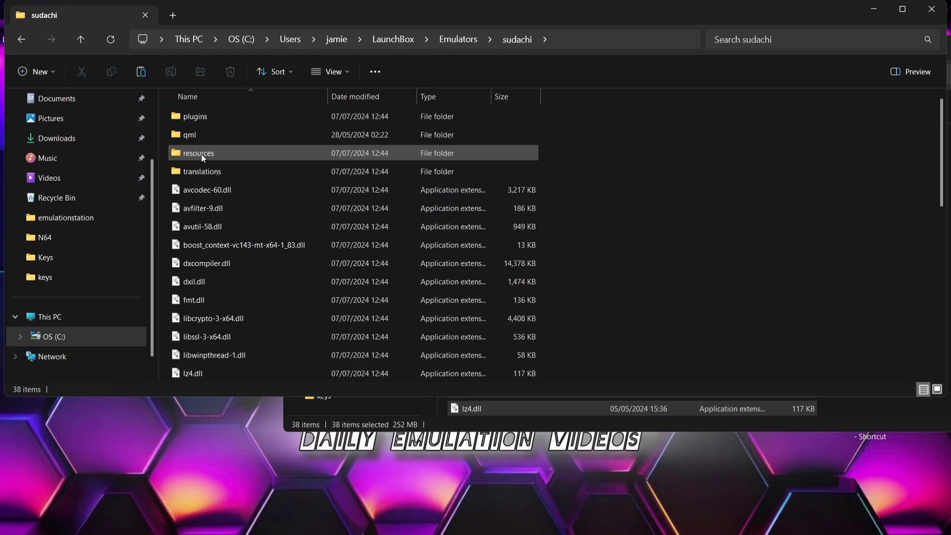
pyautogui.moveTo(943, 139); pyautogui.dragTo(943, 302)
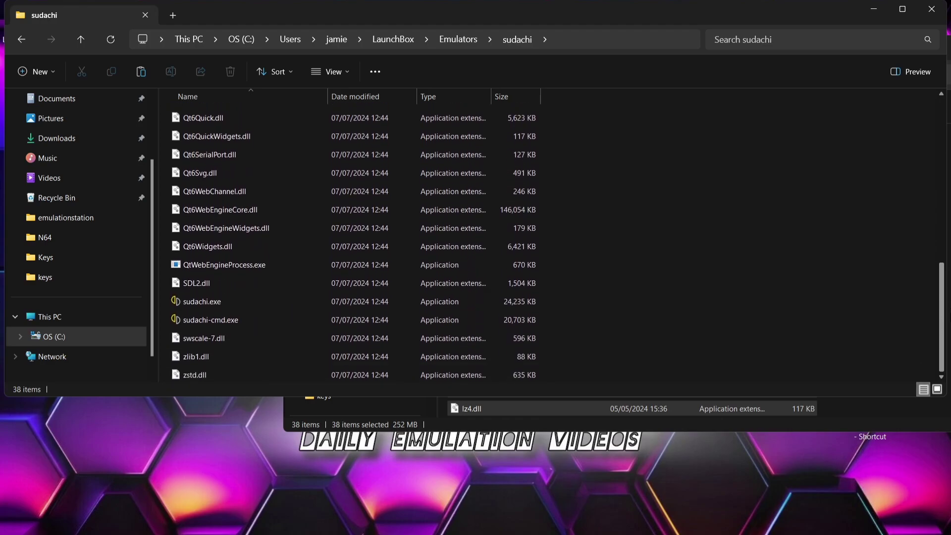
pyautogui.doubleClick(237, 299)
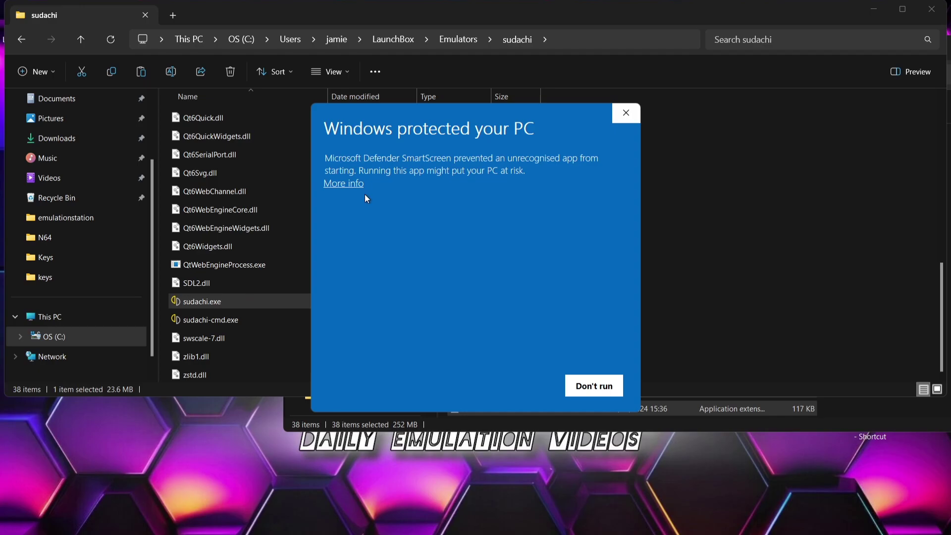
pyautogui.click(348, 184)
pyautogui.click(499, 386)
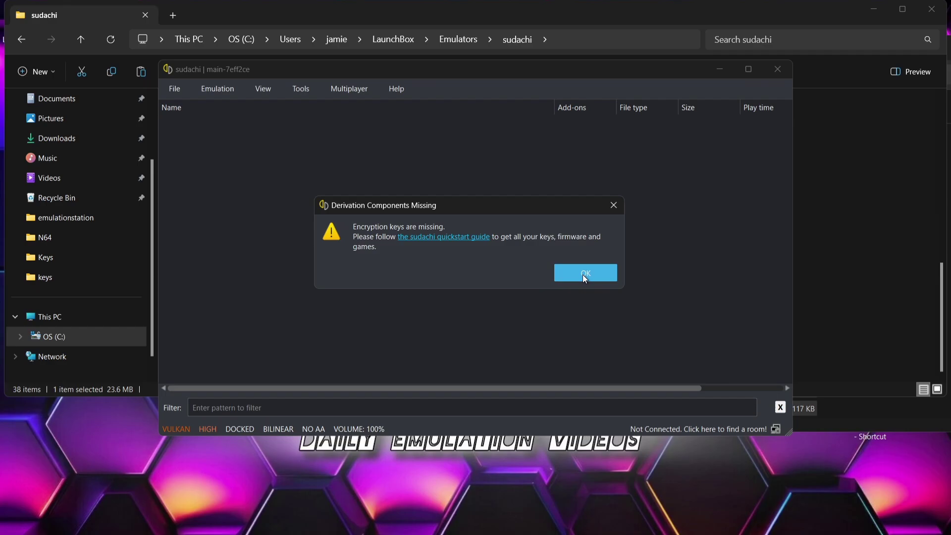
pyautogui.click(583, 278)
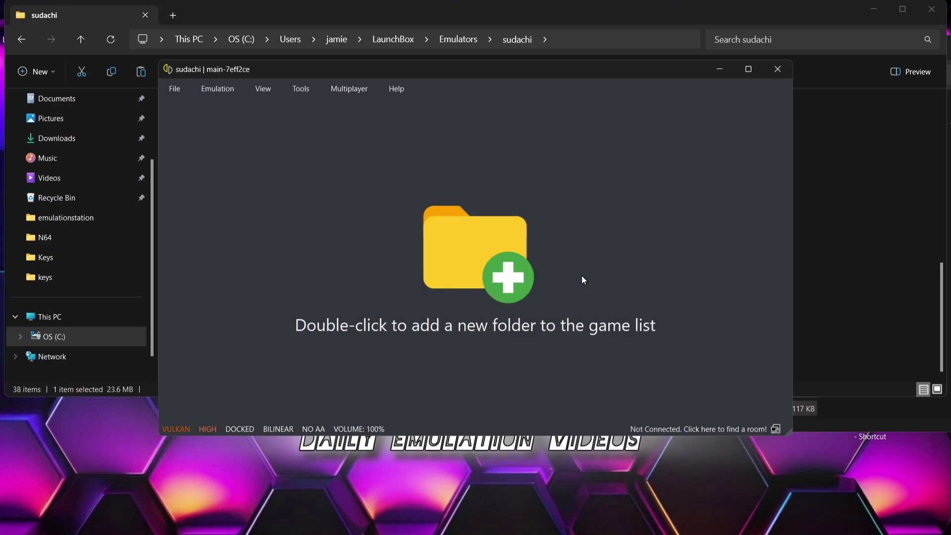
pyautogui.click(932, 8)
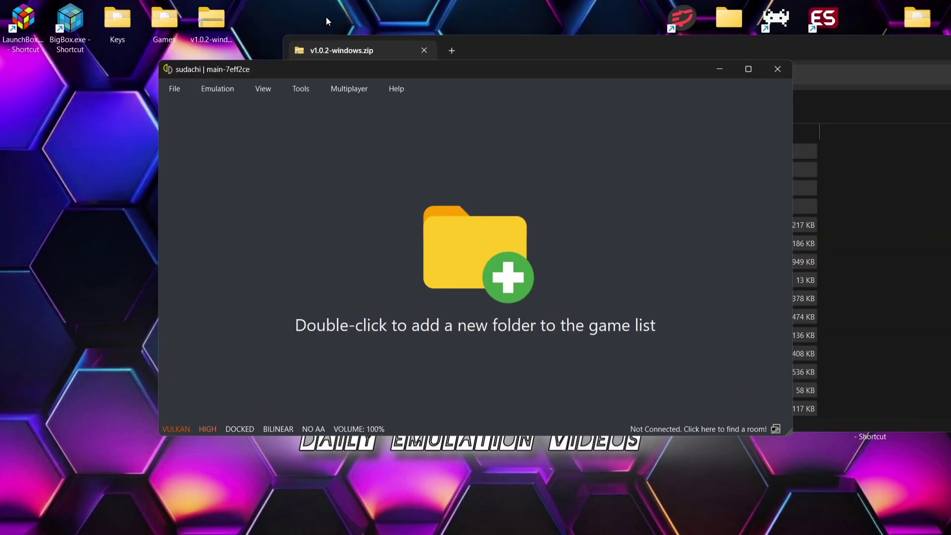
# - Open the desktop Keys folder and sudachi's AppData\Roaming\sudachi\keys folder
pyautogui.doubleClick(114, 29)
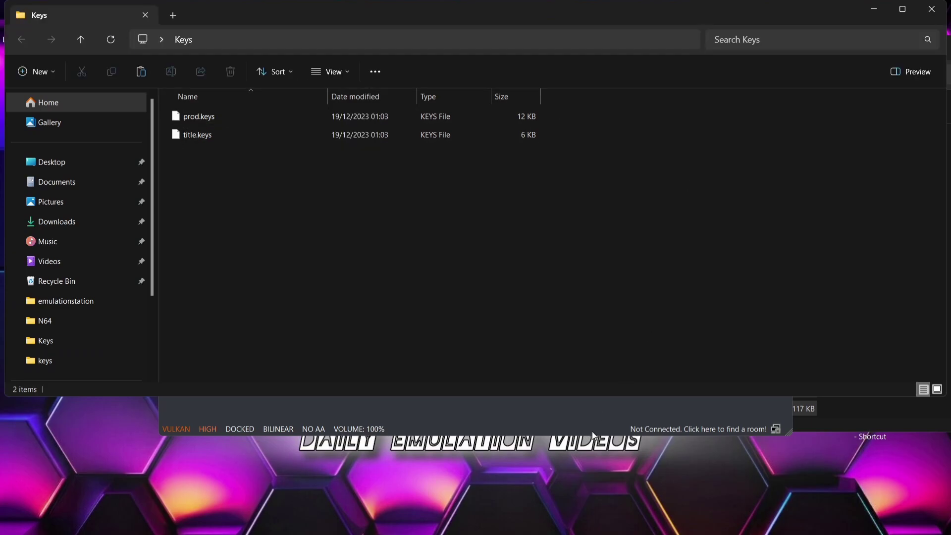
pyautogui.click(679, 412)
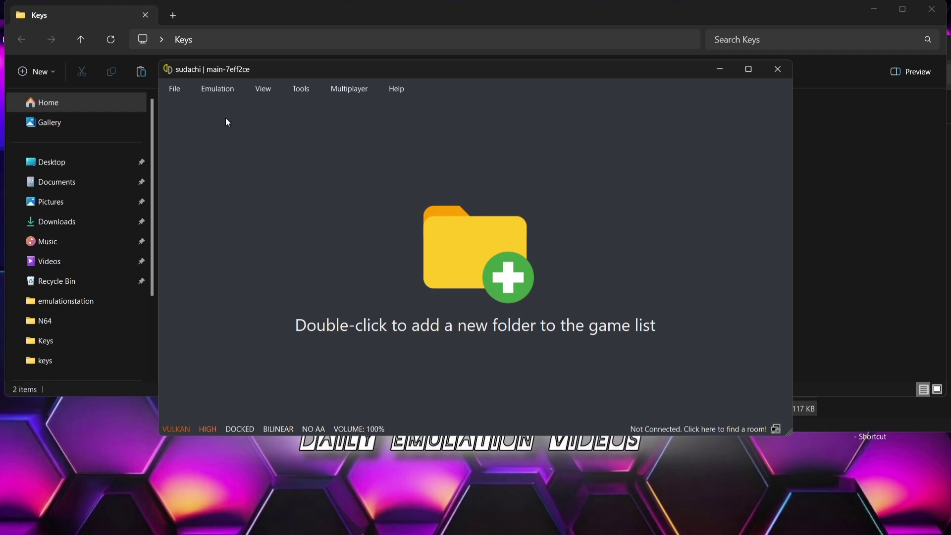
pyautogui.click(182, 94)
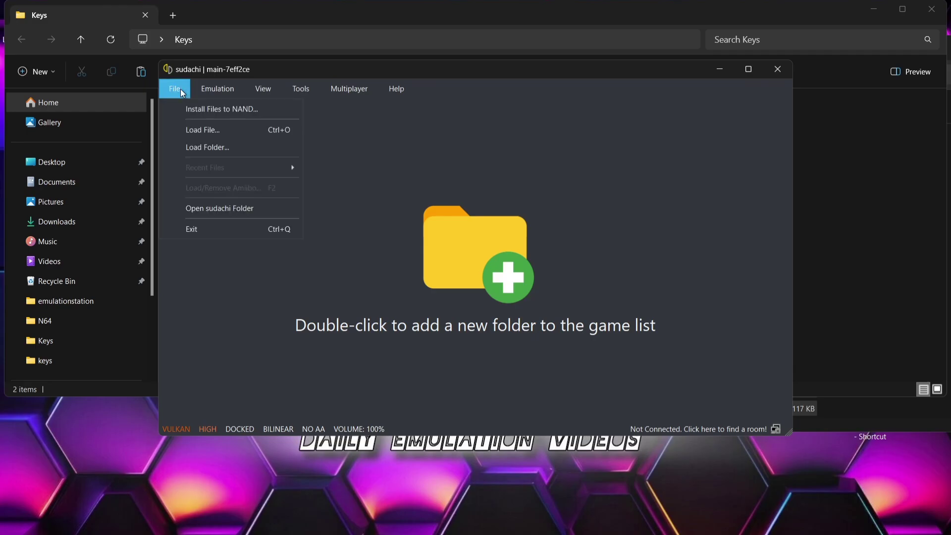
pyautogui.click(207, 213)
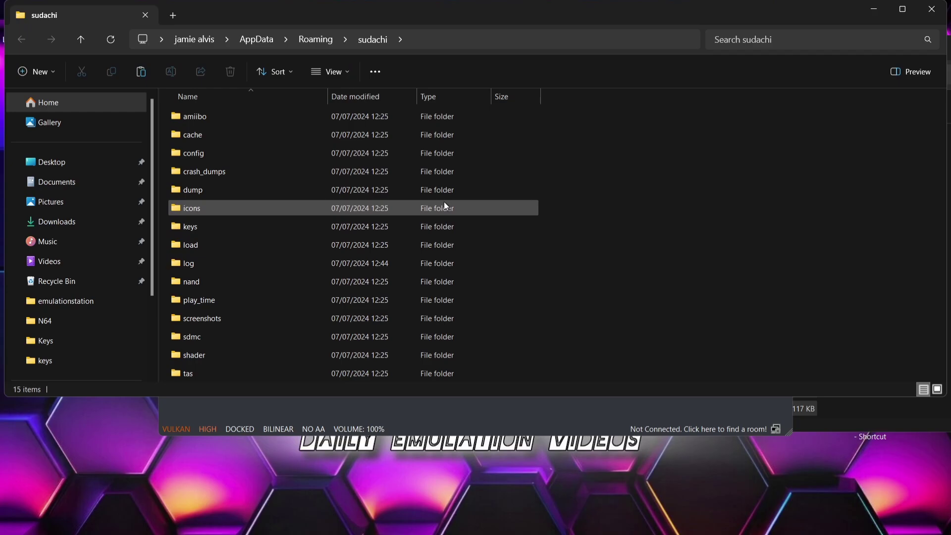
pyautogui.doubleClick(239, 227)
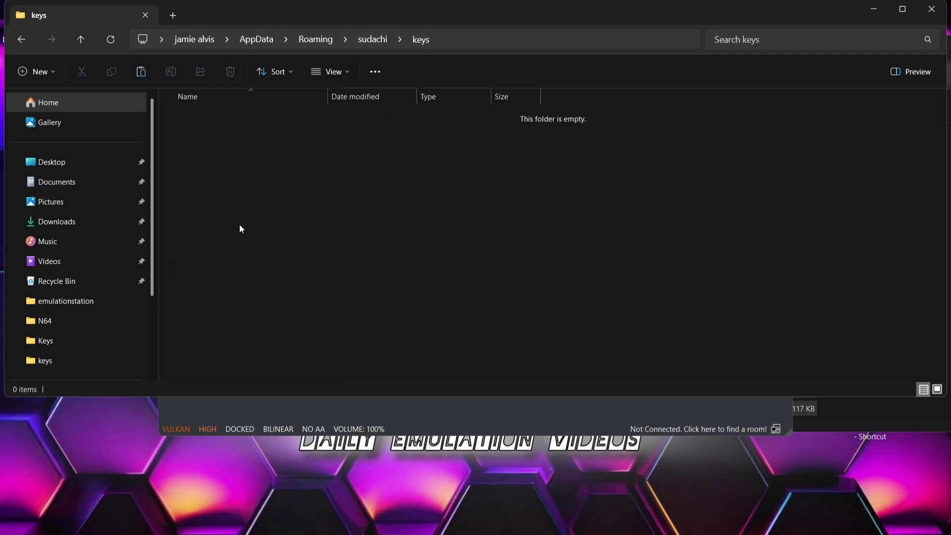
# - Move prod.keys and title.keys into sudachi's keys folder and close the emptied Keys window
pyautogui.moveTo(339, 3); pyautogui.dragTo(542, 145)
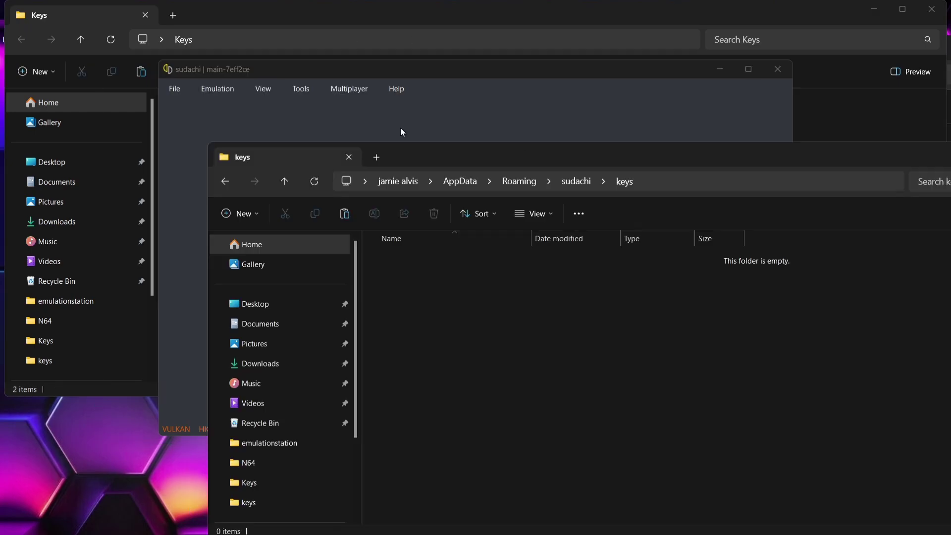
pyautogui.click(272, 7)
pyautogui.moveTo(250, 196); pyautogui.dragTo(474, 446)
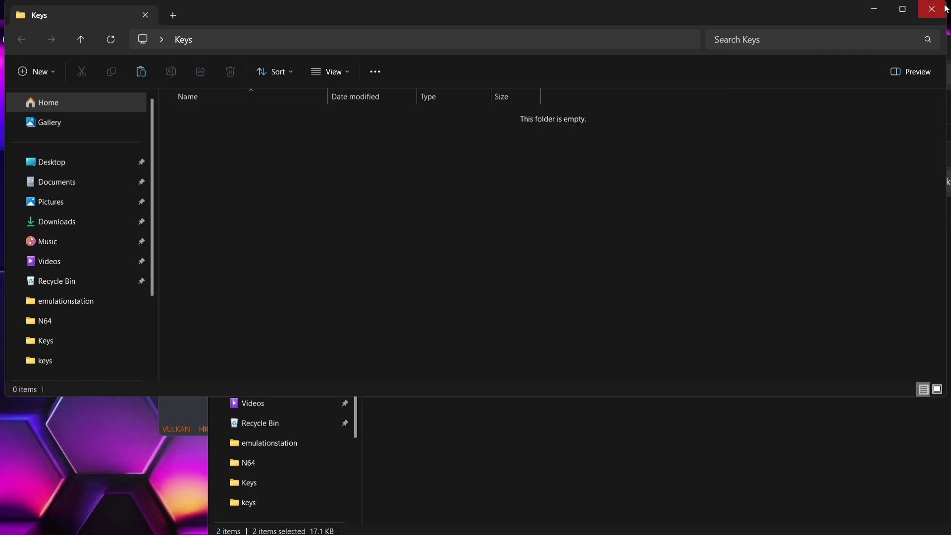
pyautogui.click(932, 8)
pyautogui.moveTo(790, 158); pyautogui.dragTo(428, 117)
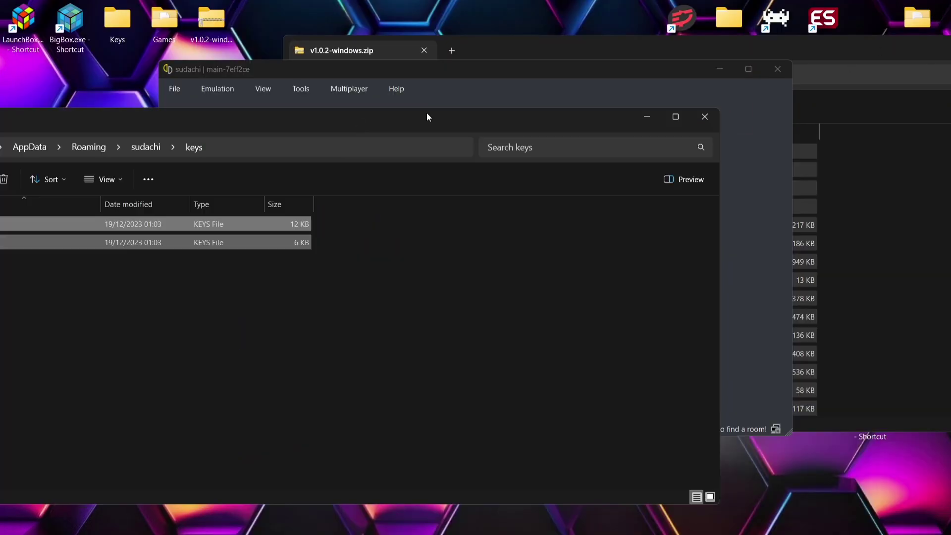
# - Close the sudachi keys and emulator windows and go back to the LaunchBox folder
pyautogui.click(705, 117)
pyautogui.click(786, 69)
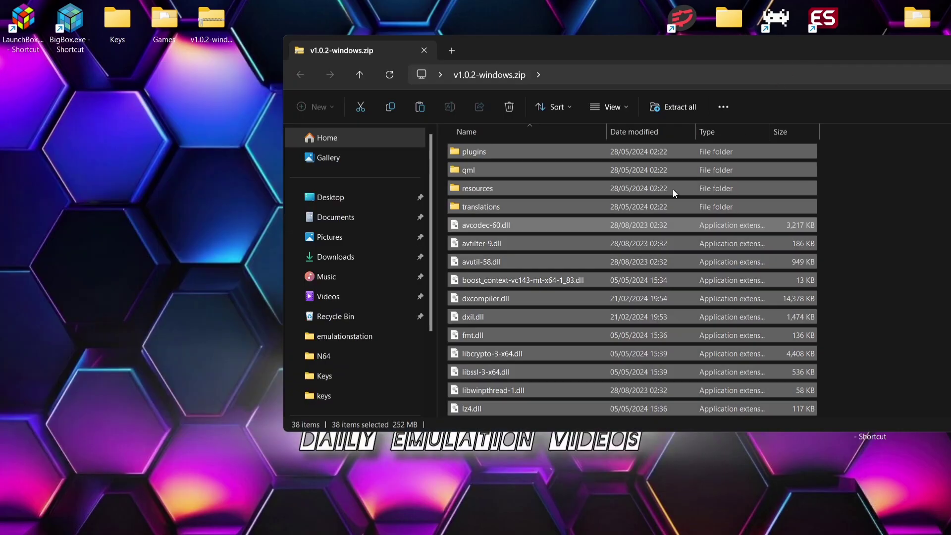
pyautogui.click(658, 29)
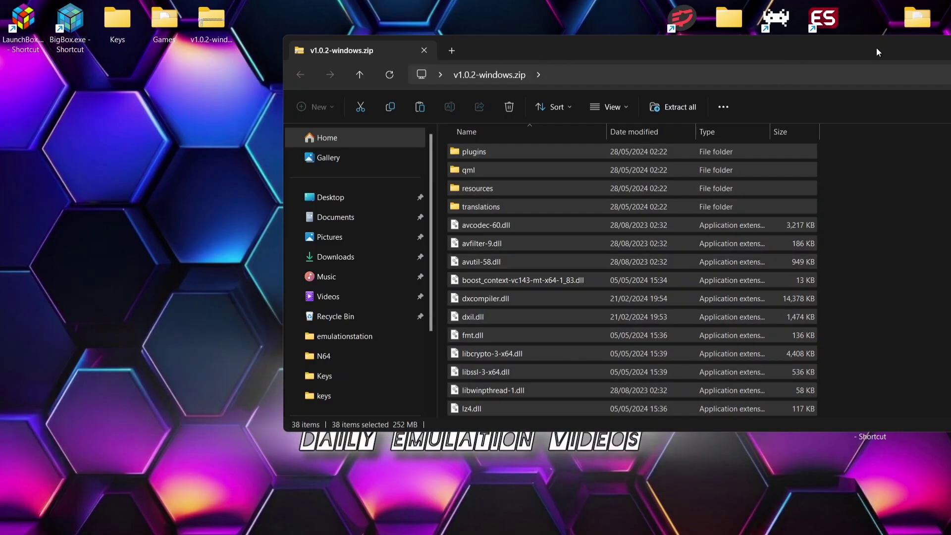
pyautogui.moveTo(876, 48); pyautogui.dragTo(451, 49)
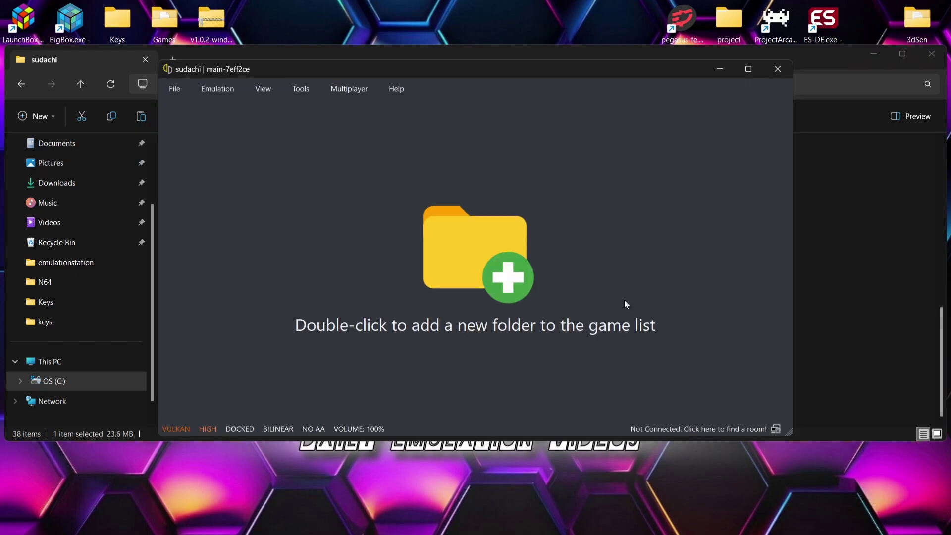
pyautogui.click(777, 69)
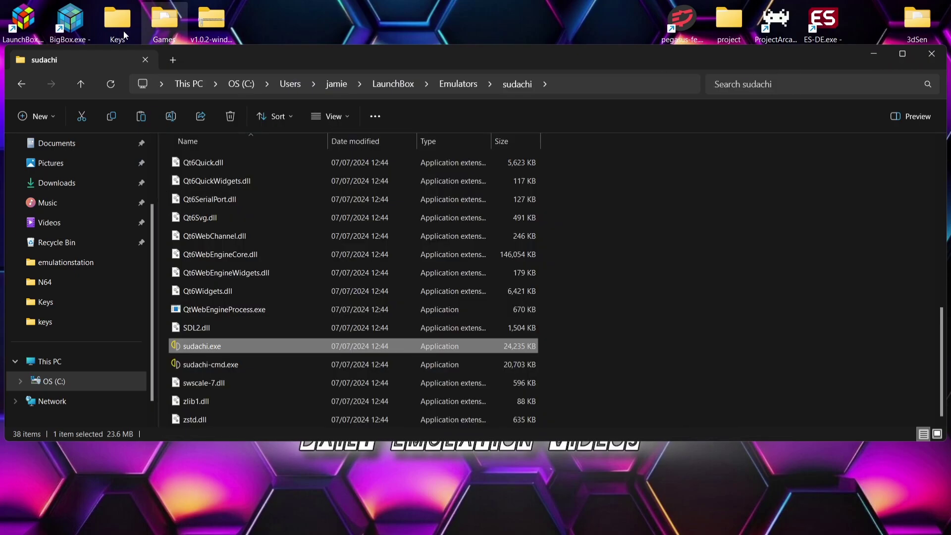
pyautogui.click(28, 83)
pyautogui.click(28, 82)
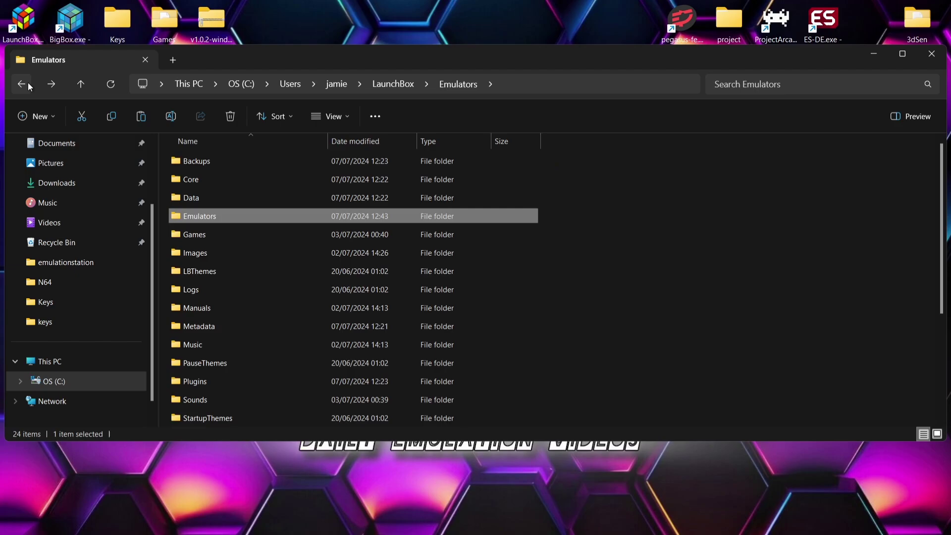
# - Move Dariusburst and the two Kirby game files into LaunchBox\Games\Nintendo Switch
pyautogui.doubleClick(216, 233)
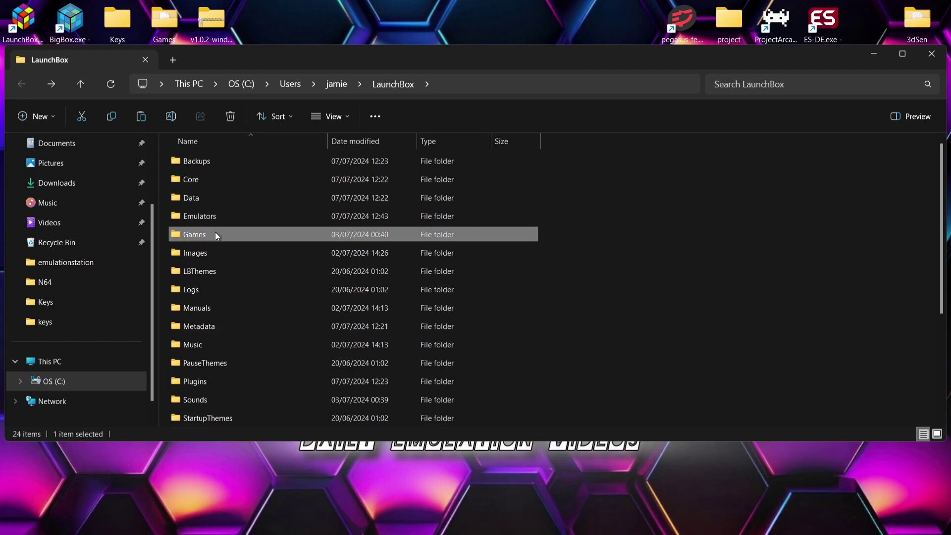
pyautogui.moveTo(946, 162); pyautogui.dragTo(946, 307)
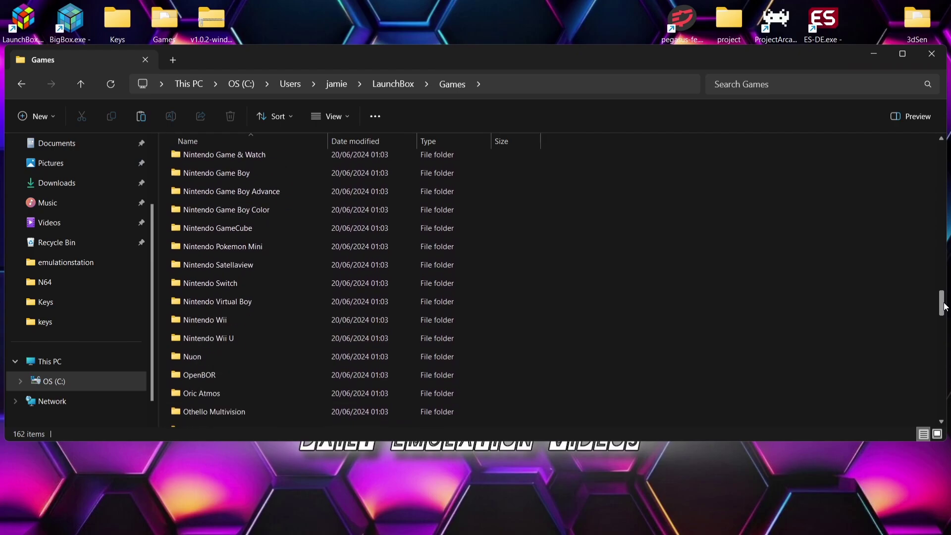
pyautogui.doubleClick(248, 283)
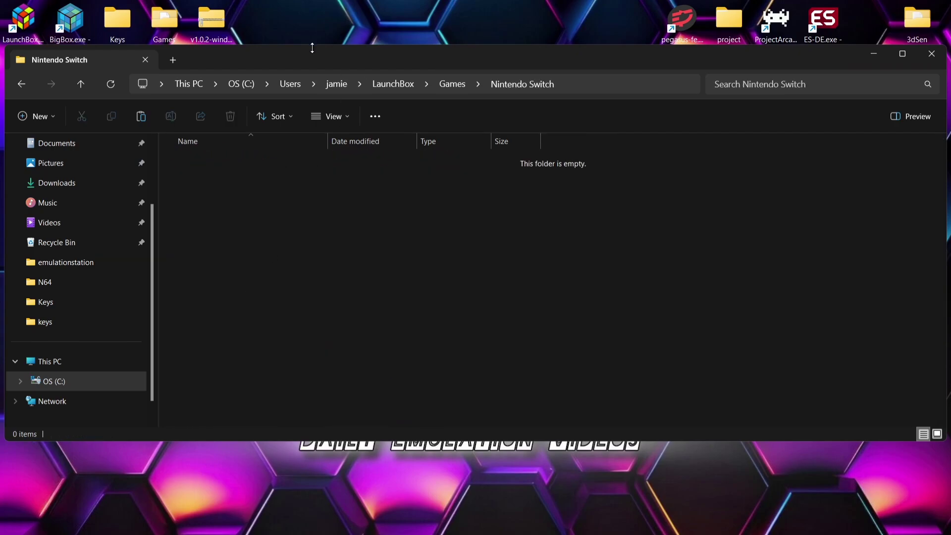
pyautogui.moveTo(294, 59); pyautogui.dragTo(457, 85)
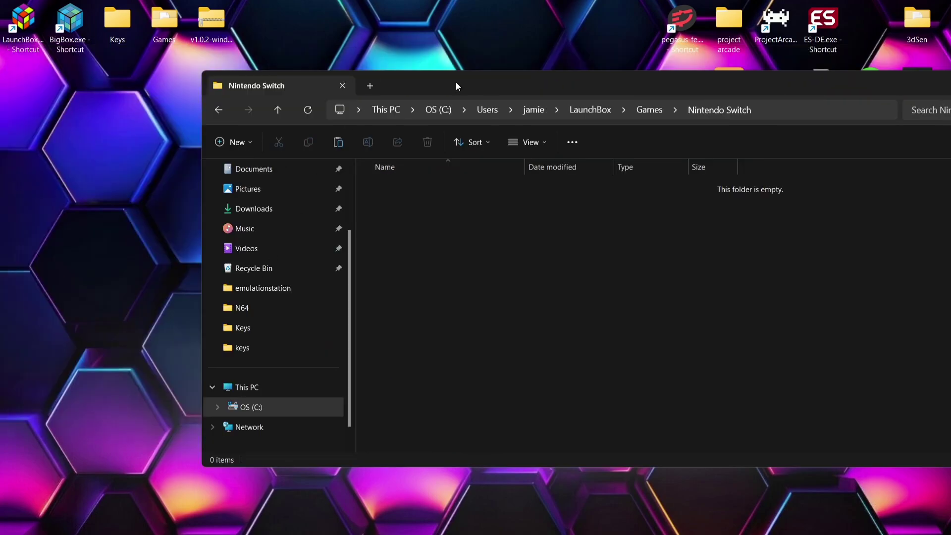
pyautogui.doubleClick(164, 23)
pyautogui.moveTo(276, 183); pyautogui.dragTo(246, 114)
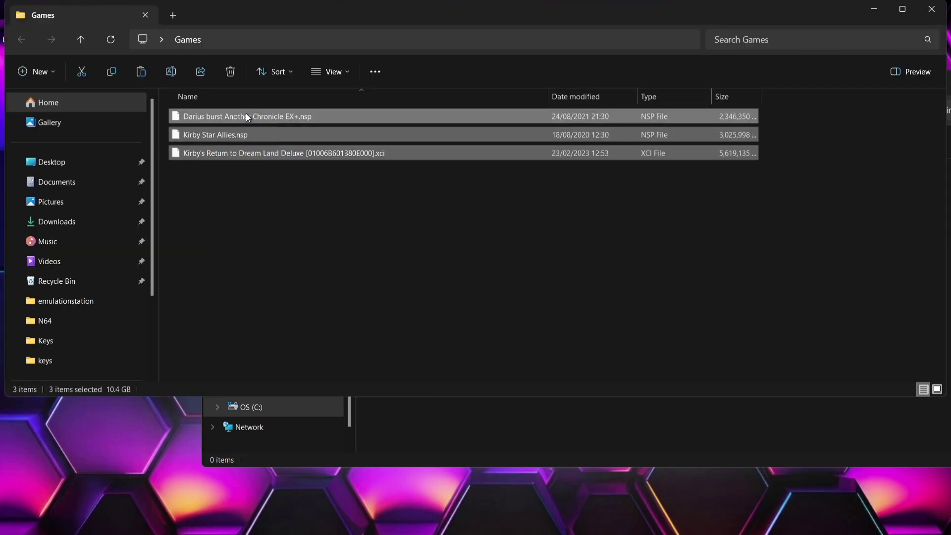
pyautogui.moveTo(217, 117); pyautogui.dragTo(426, 411)
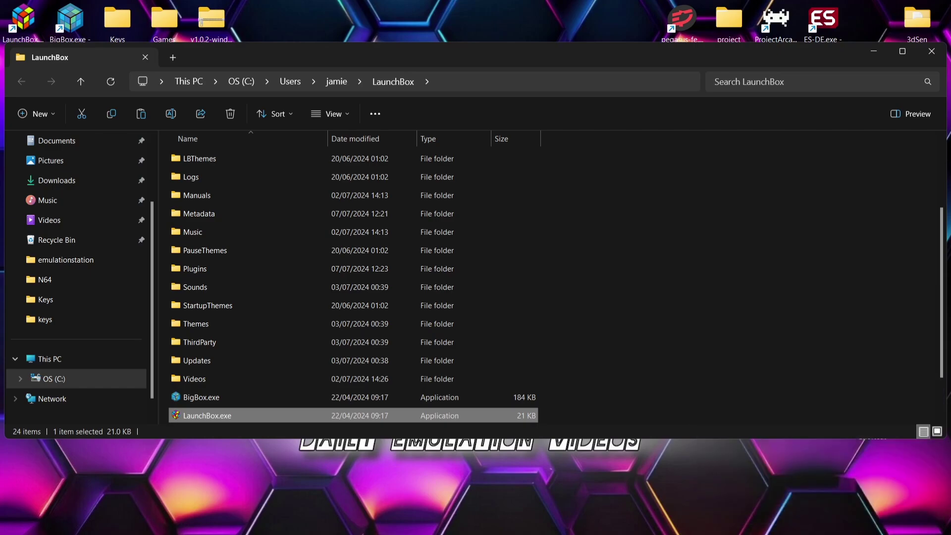
# - Check Dariusburst and the other Switch games in LaunchBox's library, then bring up Tools > Manage
pyautogui.click(560, 522)
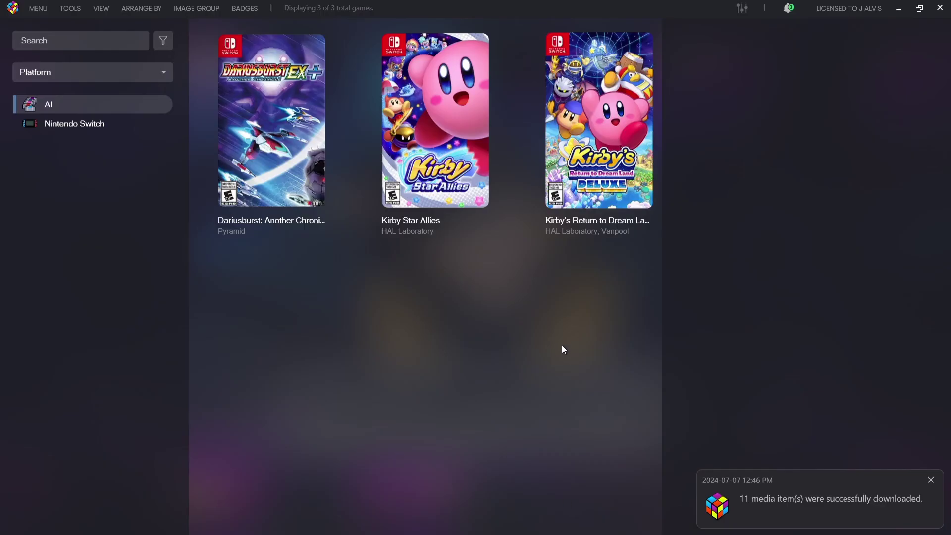
pyautogui.click(276, 135)
pyautogui.rightClick(276, 134)
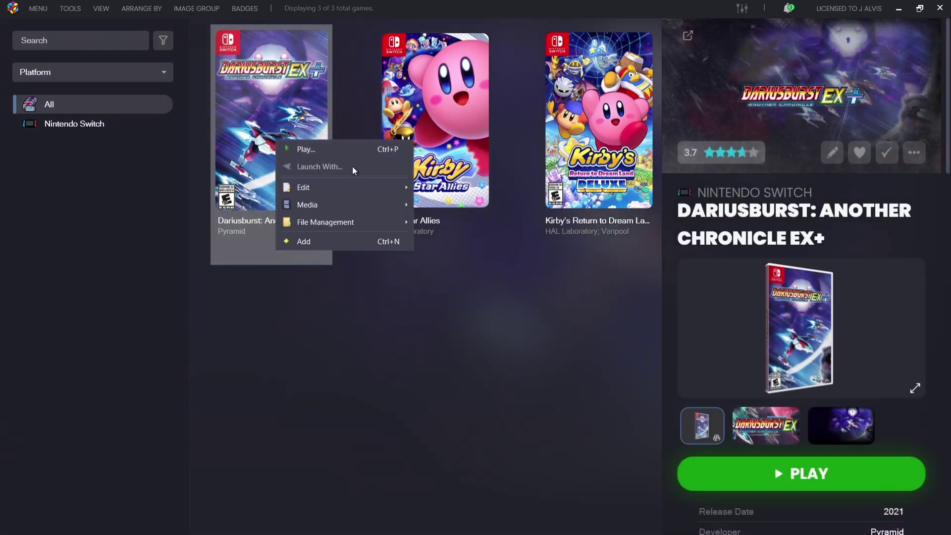
pyautogui.click(382, 286)
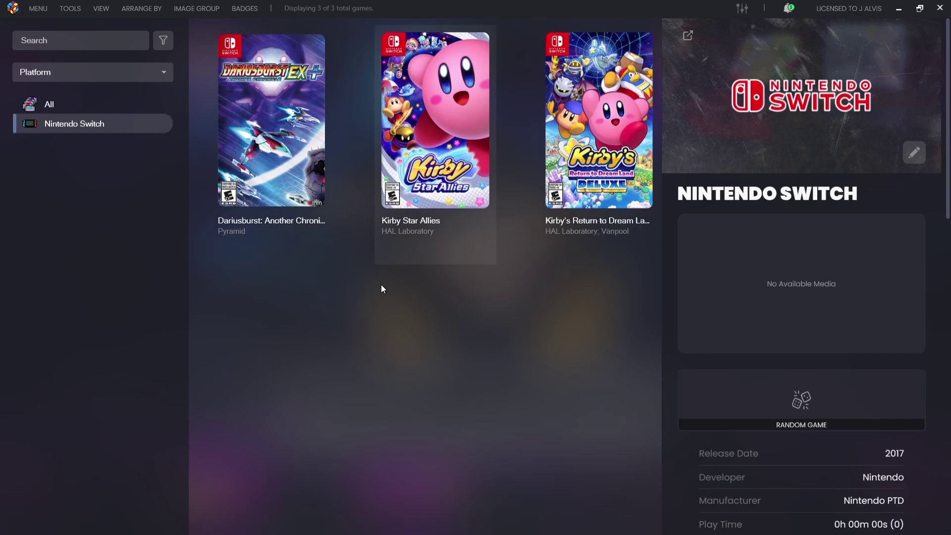
pyautogui.click(68, 8)
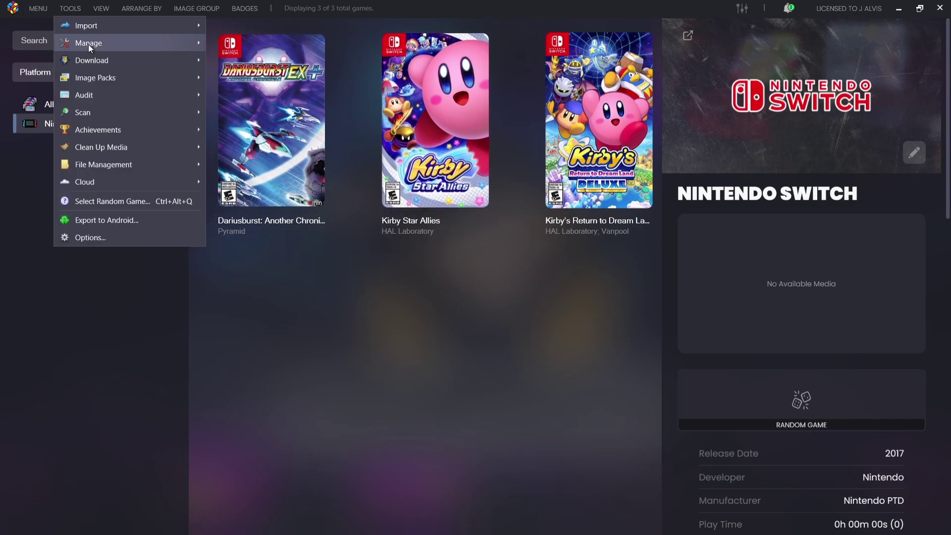
pyautogui.moveTo(91, 46)
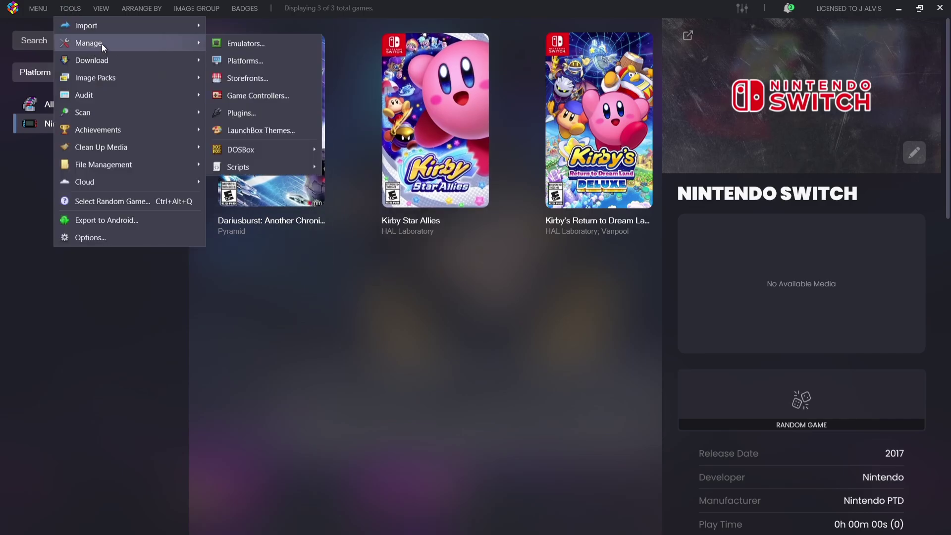
# - Add a new emulator named Sudachi using LaunchBox\Emulators\sudachi\sudachi.exe
pyautogui.click(234, 44)
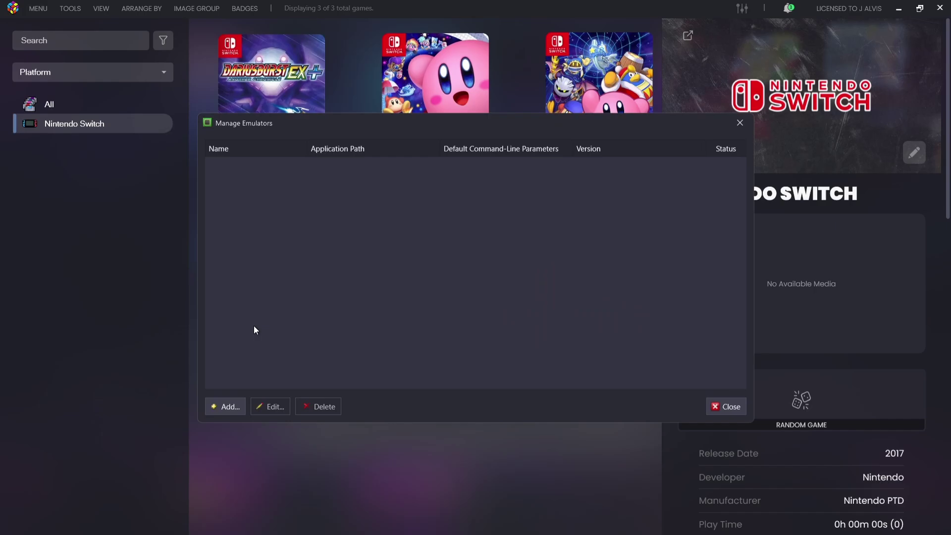
pyautogui.click(232, 399)
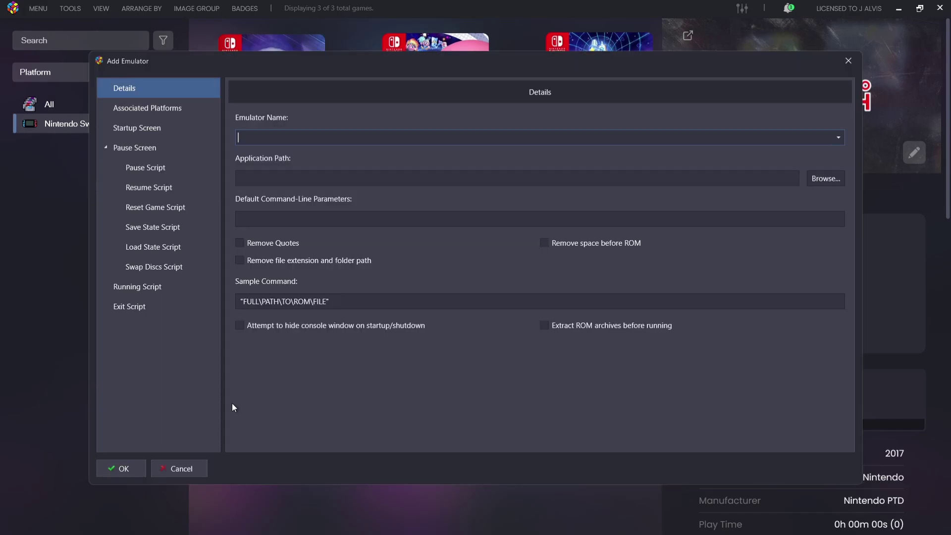
pyautogui.write('Sudachi')
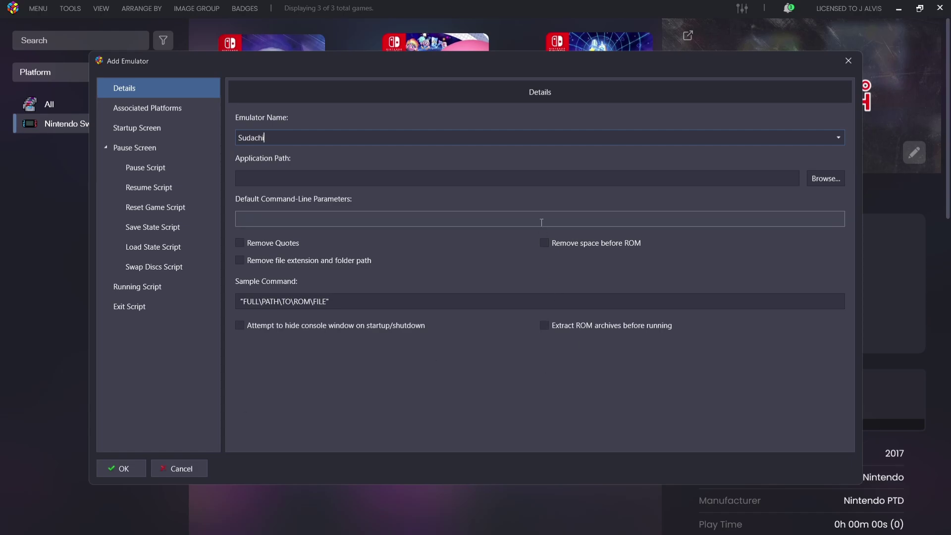
pyautogui.click(820, 180)
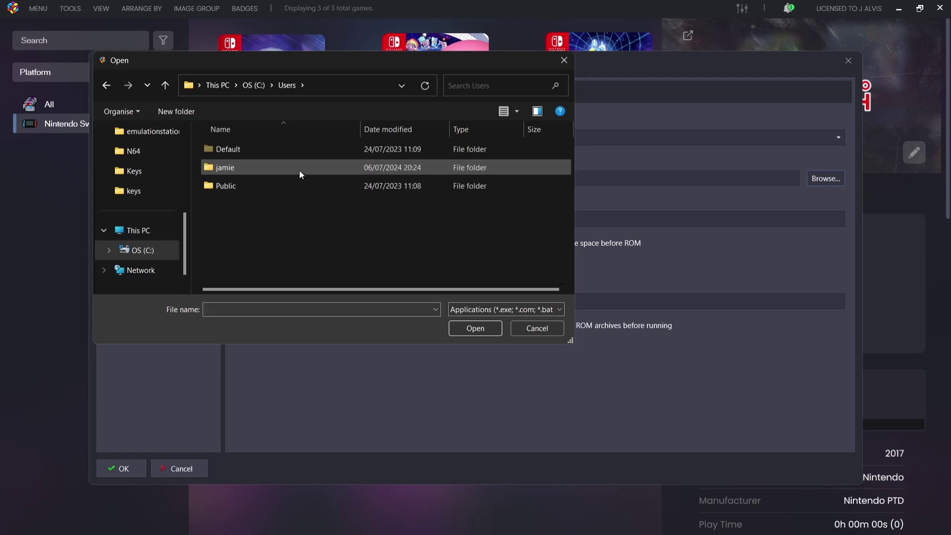
pyautogui.doubleClick(300, 170)
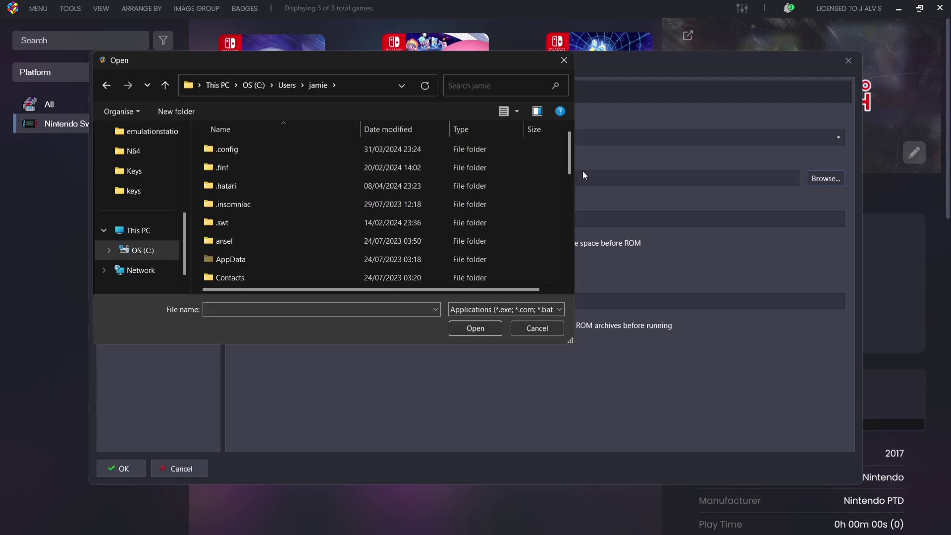
pyautogui.moveTo(569, 158); pyautogui.dragTo(575, 220)
pyautogui.doubleClick(268, 197)
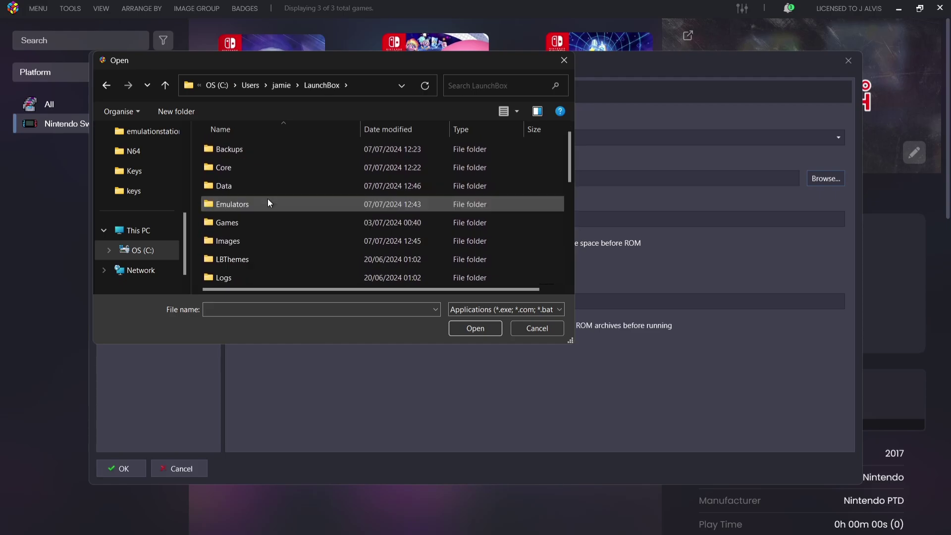
pyautogui.doubleClick(261, 202)
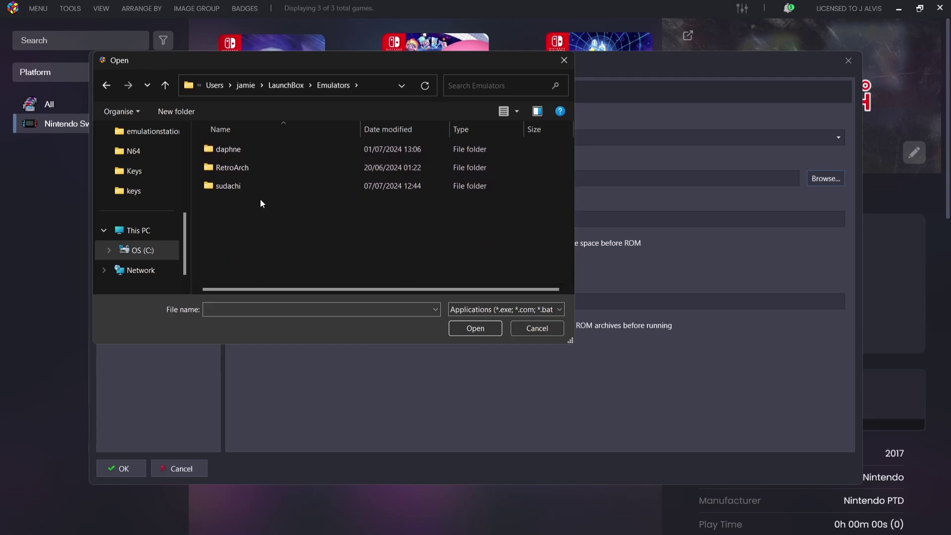
pyautogui.doubleClick(233, 186)
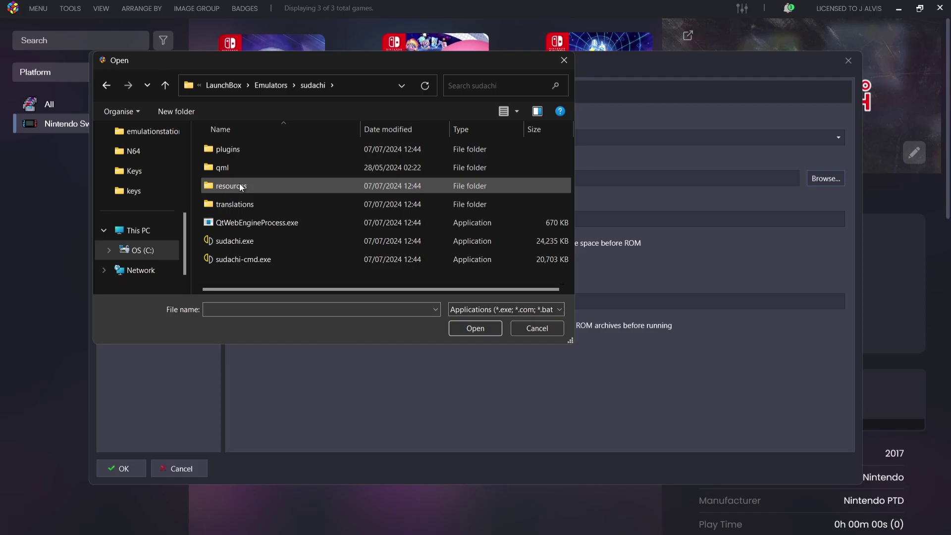
pyautogui.doubleClick(299, 241)
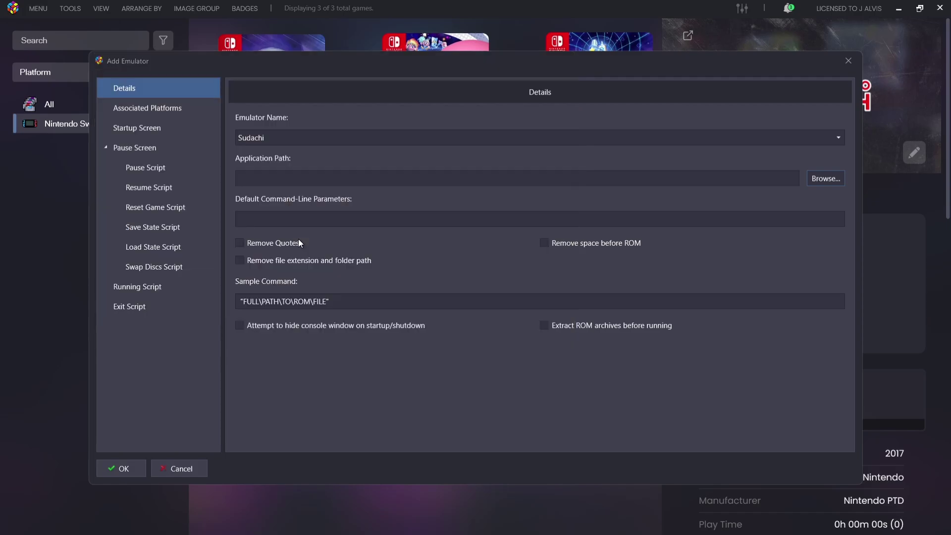
# - Associate Sudachi with Nintendo Switch as its default emulator and save the entry
pyautogui.click(175, 107)
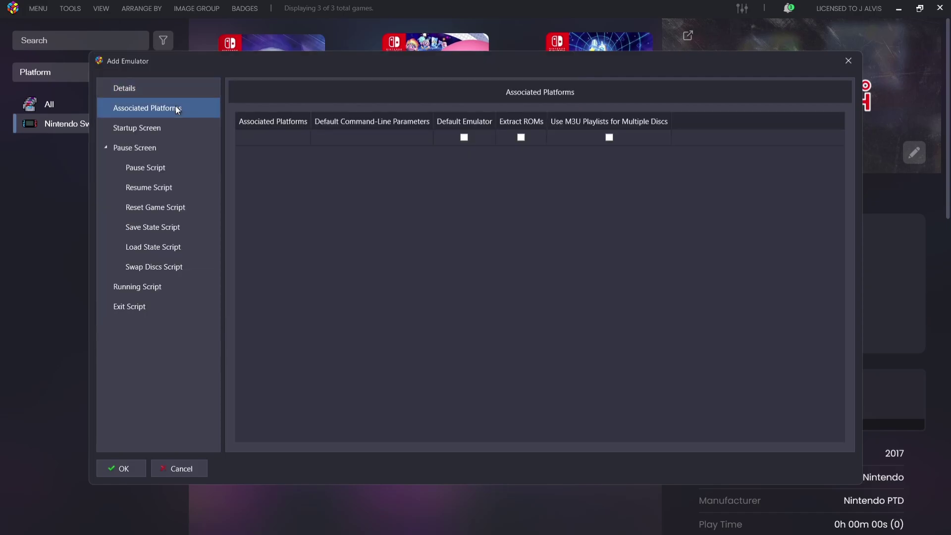
pyautogui.click(279, 140)
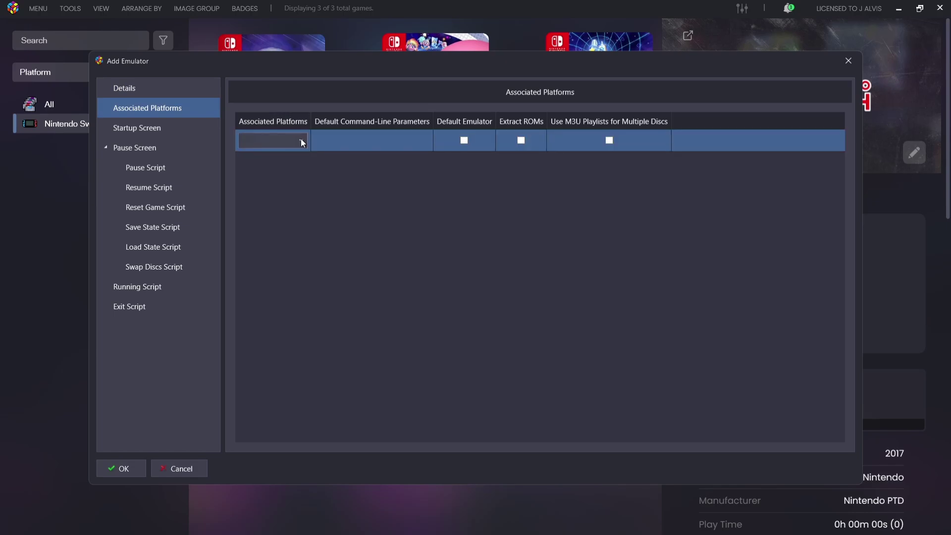
pyautogui.click(300, 141)
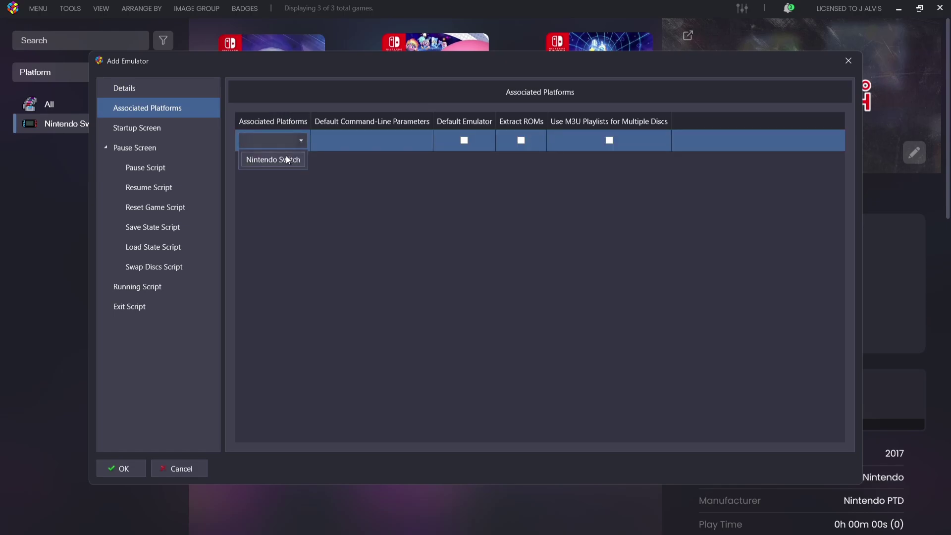
pyautogui.click(286, 160)
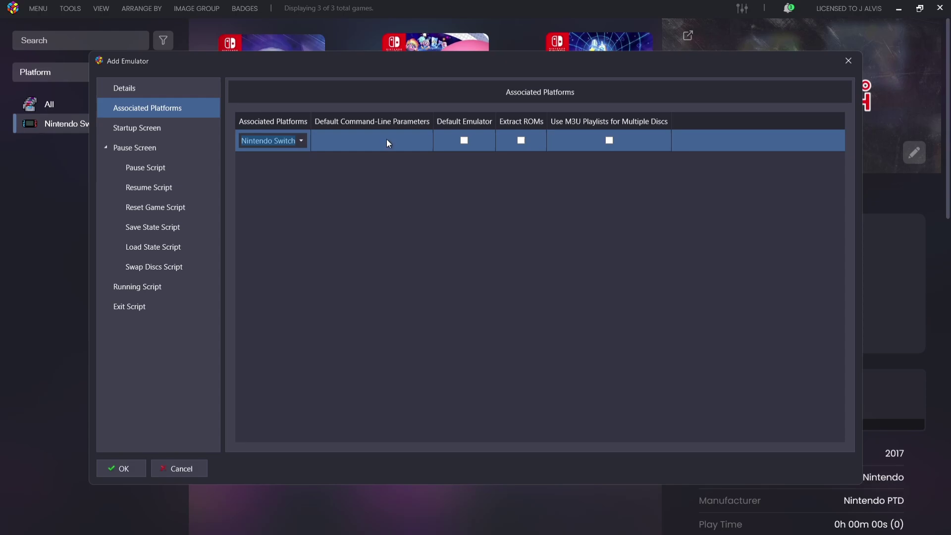
pyautogui.click(467, 139)
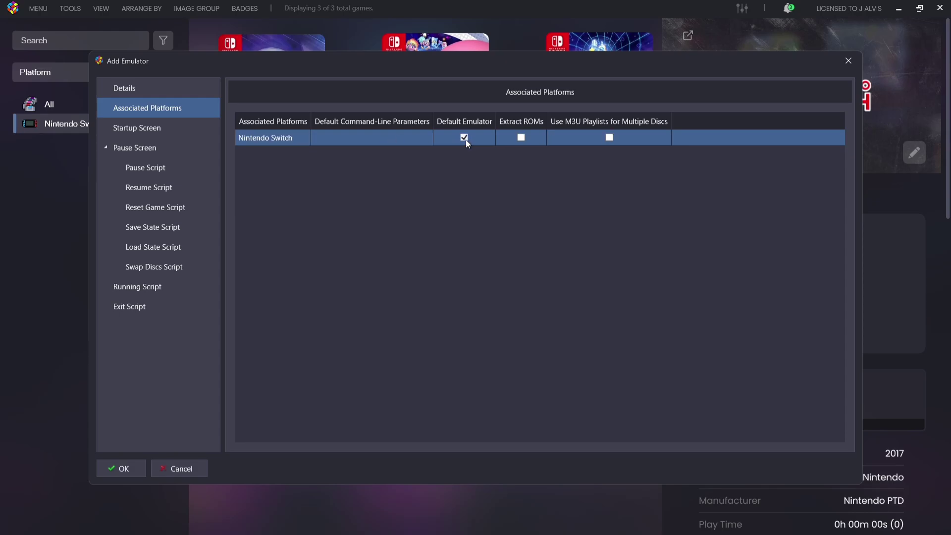
pyautogui.click(142, 475)
pyautogui.click(132, 464)
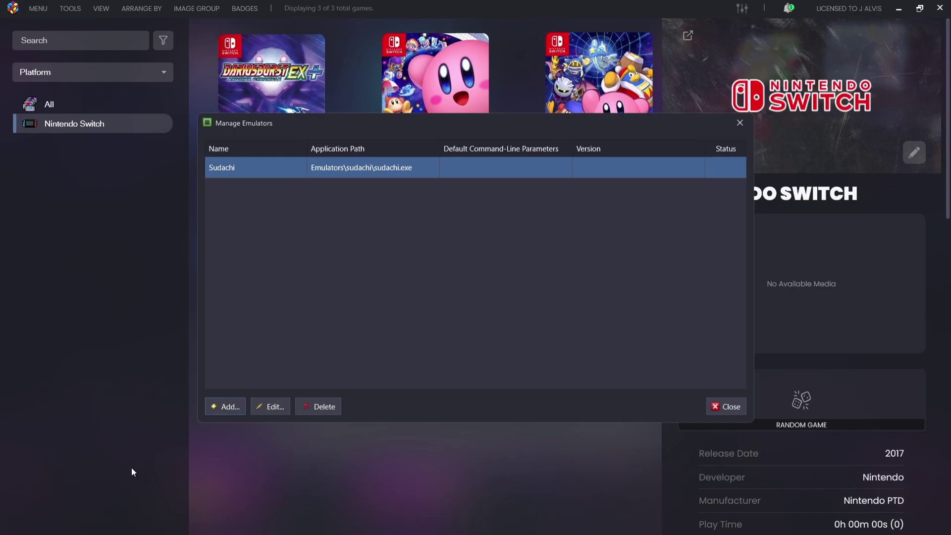
# - Close the emulator manager and launch Kirby Star Allies with Sudachi
pyautogui.click(723, 408)
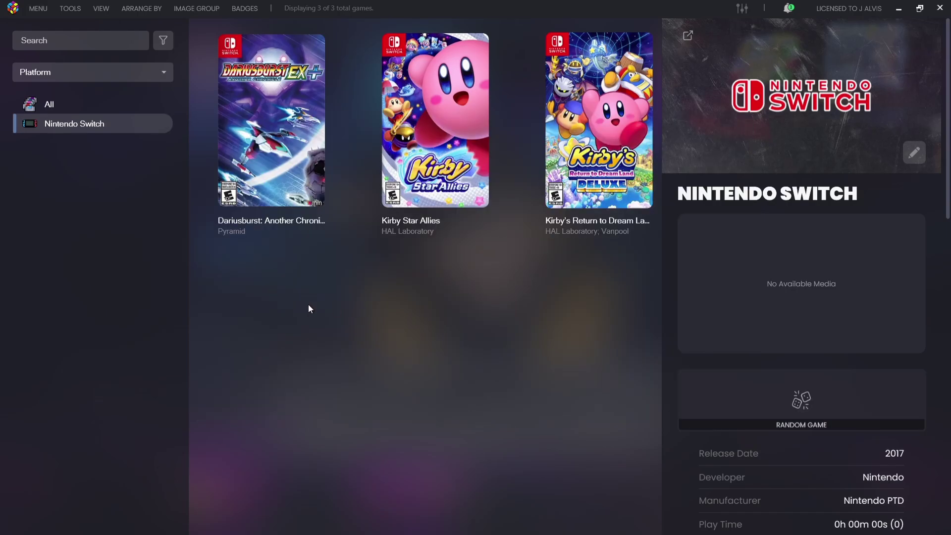
pyautogui.rightClick(426, 168)
pyautogui.moveTo(474, 200)
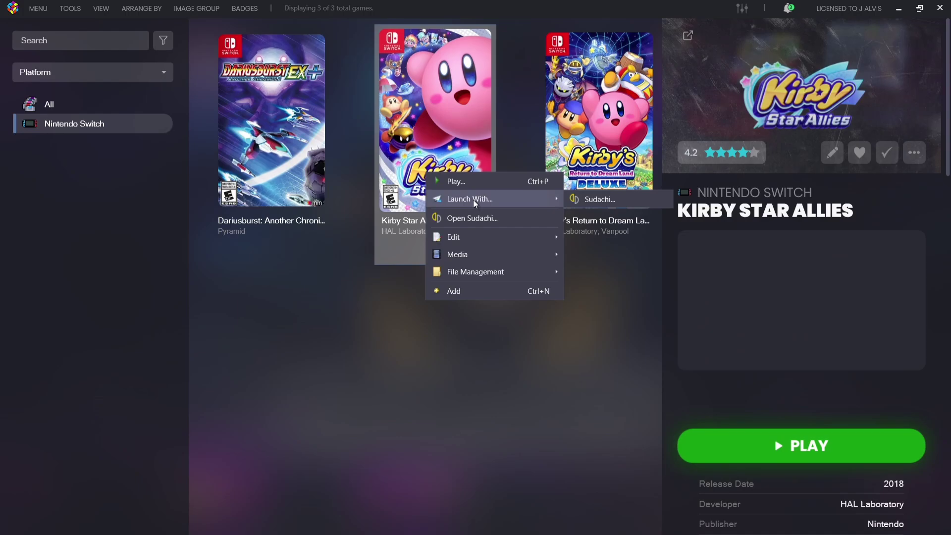
pyautogui.click(597, 200)
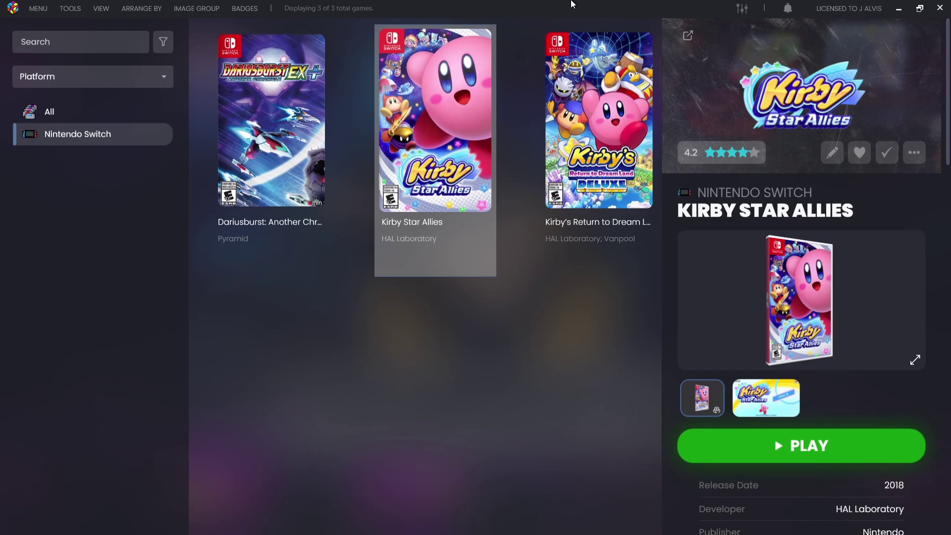
# - Close LaunchBox, run sudachi.exe directly and select the Nintendo Switch games folder entry
pyautogui.click(942, 7)
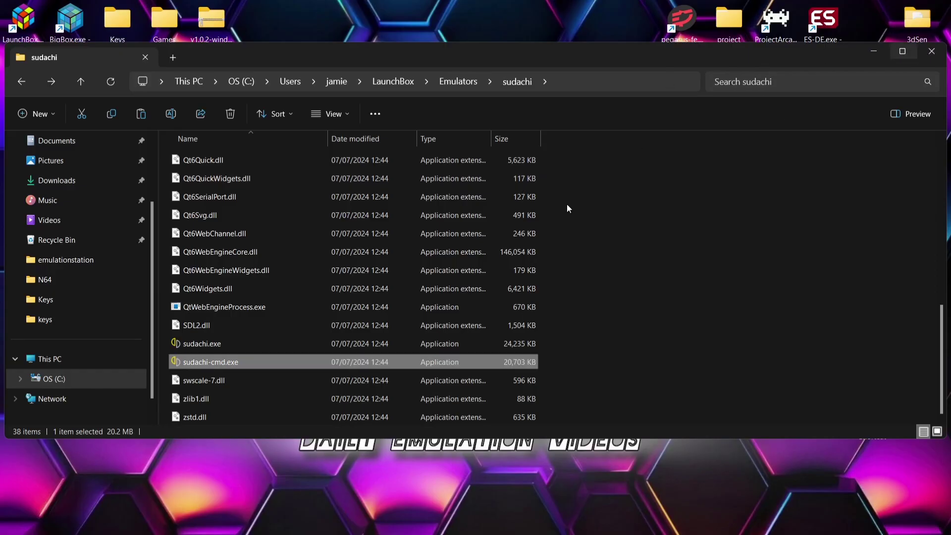
pyautogui.click(219, 344)
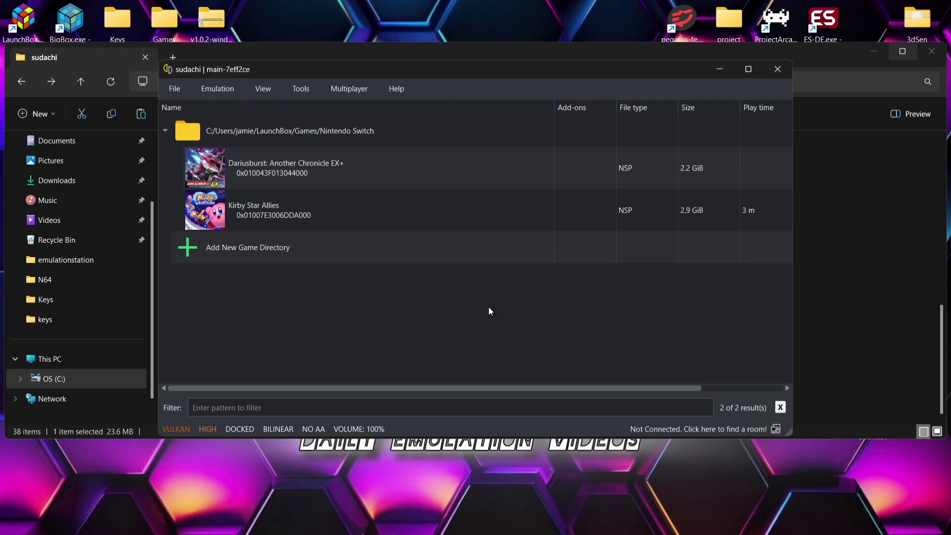
pyautogui.click(281, 126)
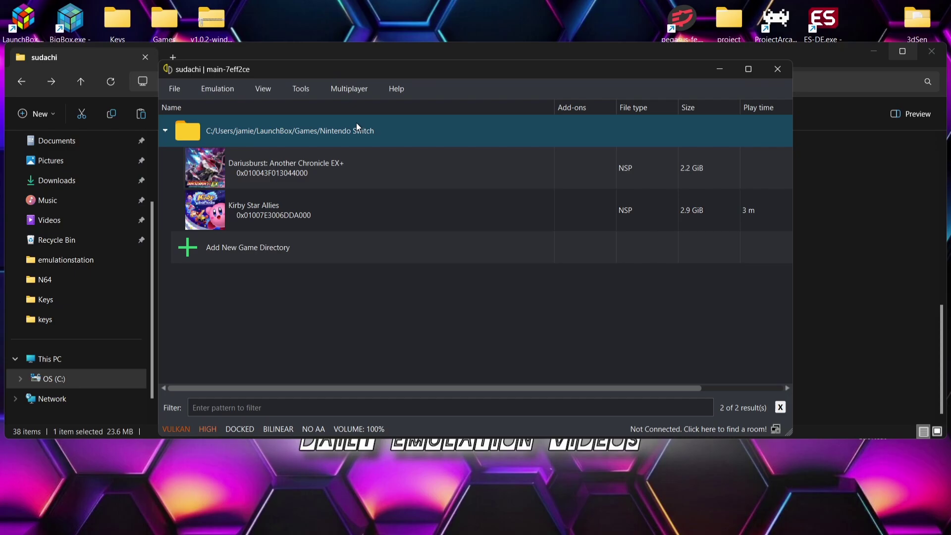
# - Open Sudachi's Graphics configuration and settle on Vulkan as the graphics API
pyautogui.click(233, 89)
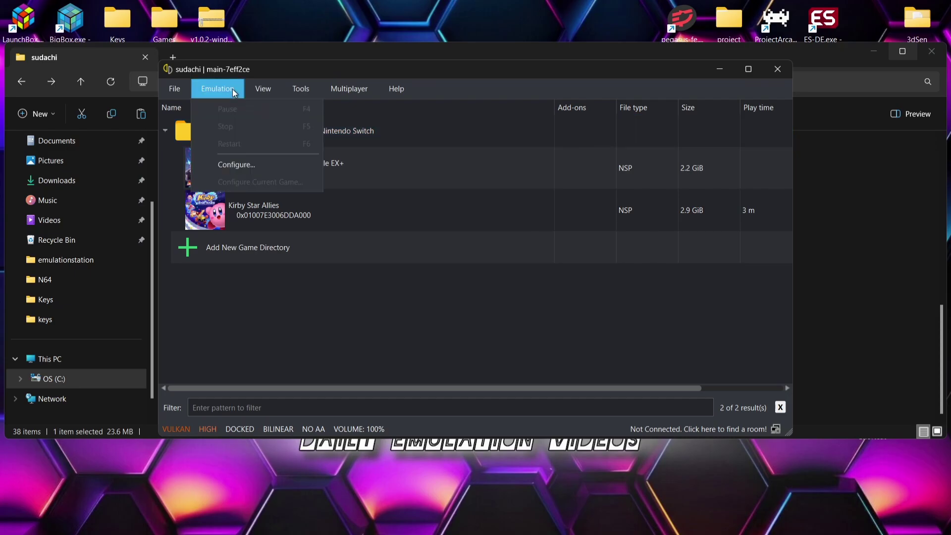
pyautogui.click(239, 165)
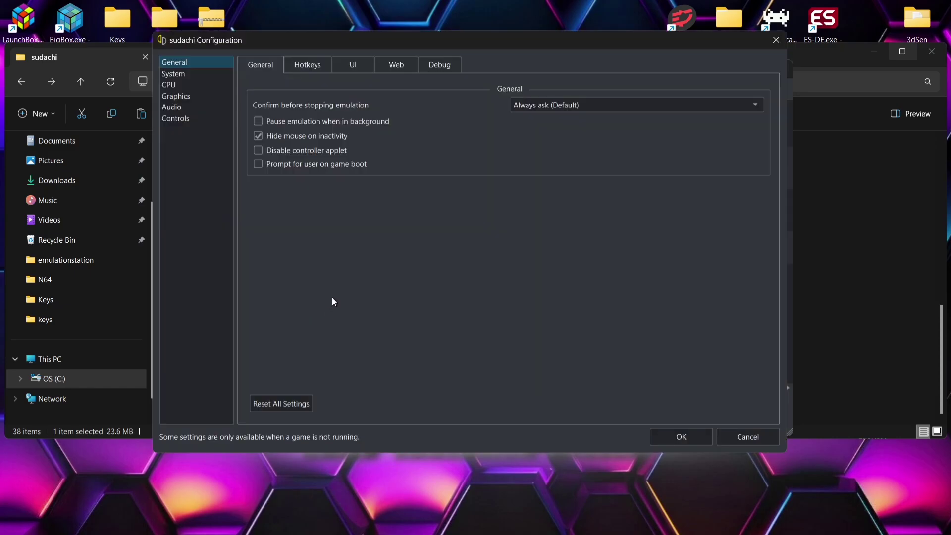
pyautogui.click(187, 98)
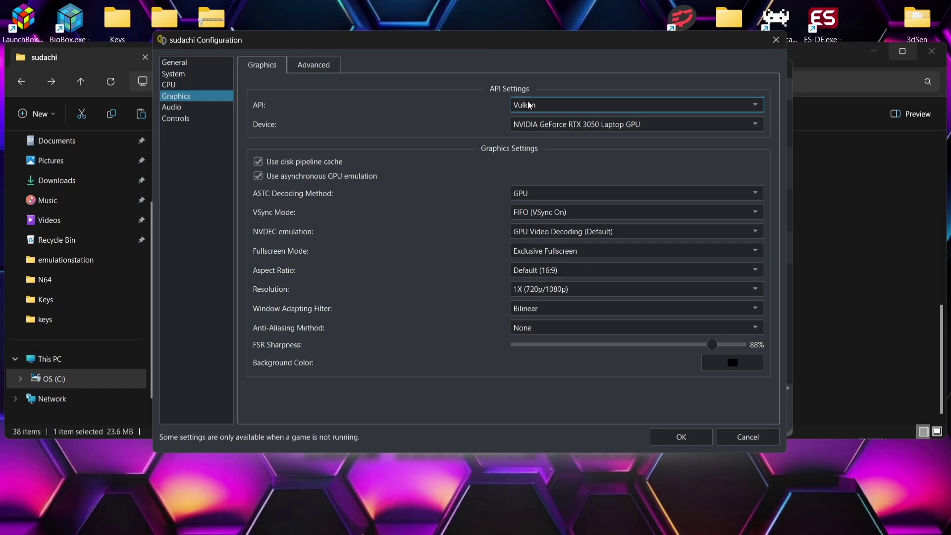
pyautogui.click(556, 108)
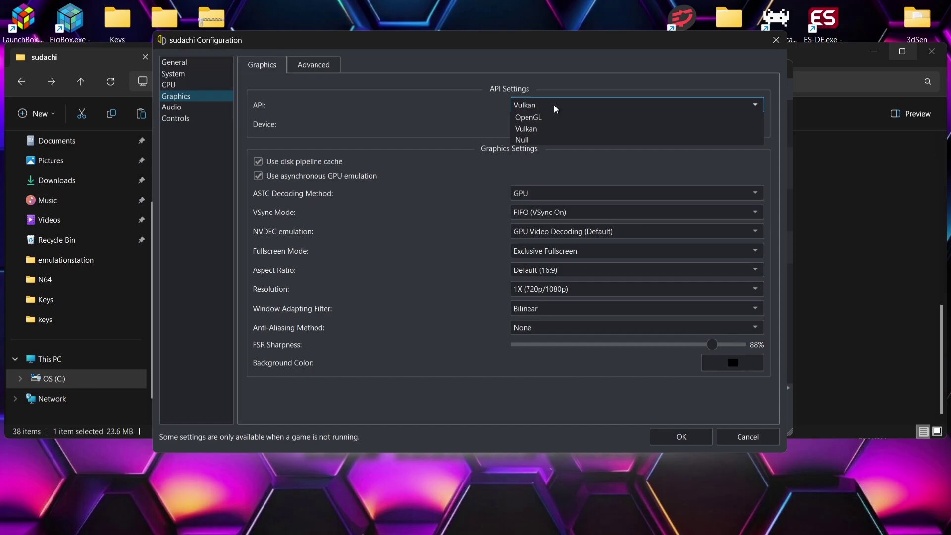
pyautogui.click(499, 115)
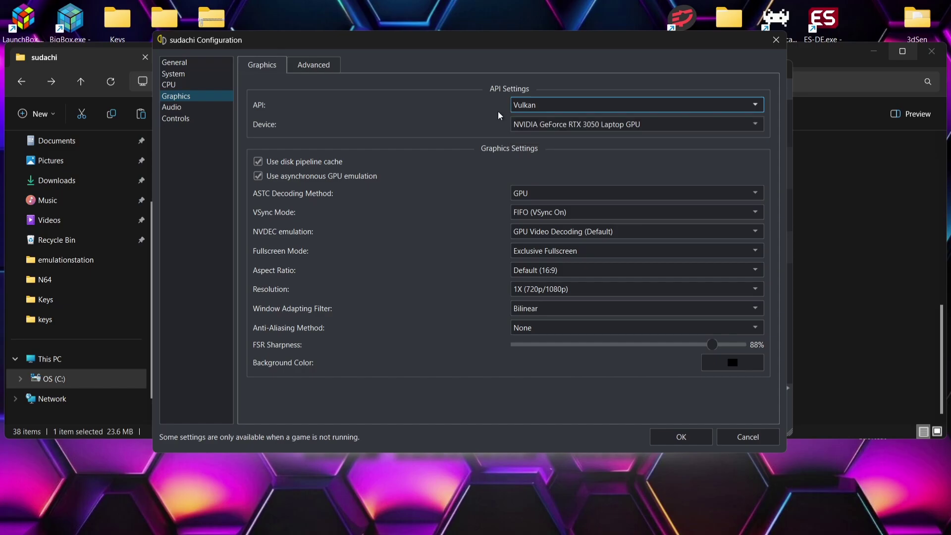
pyautogui.click(551, 110)
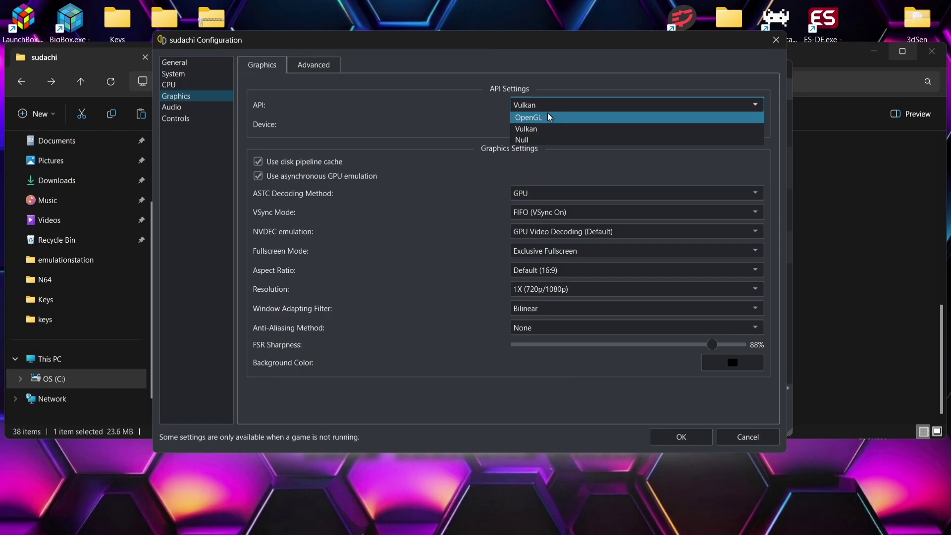
pyautogui.click(548, 117)
pyautogui.click(552, 108)
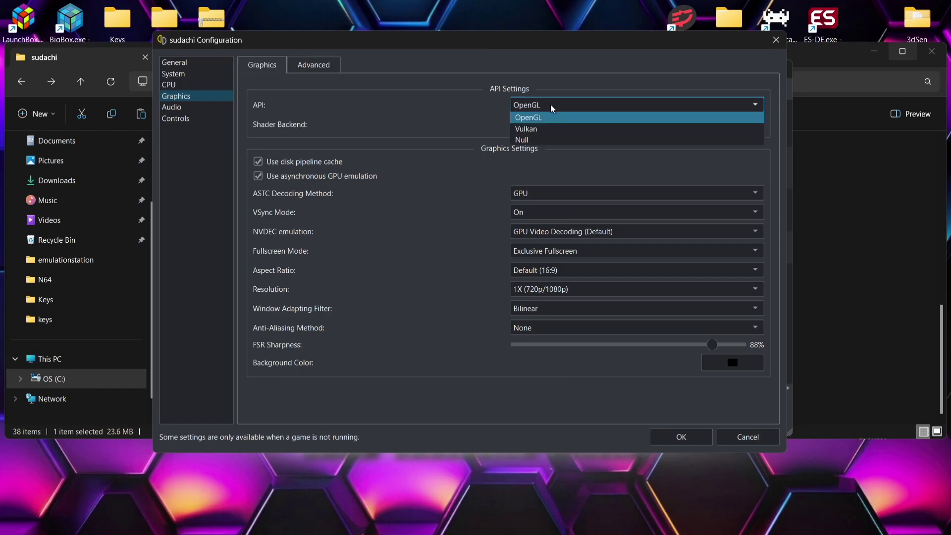
pyautogui.click(540, 129)
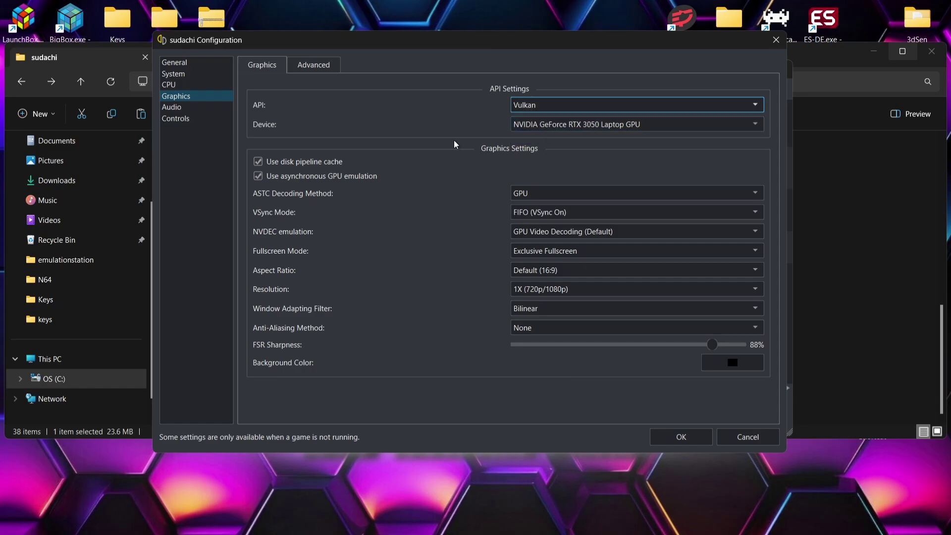
# - Keep the NVIDIA RTX 3050 as the graphics device
pyautogui.click(547, 127)
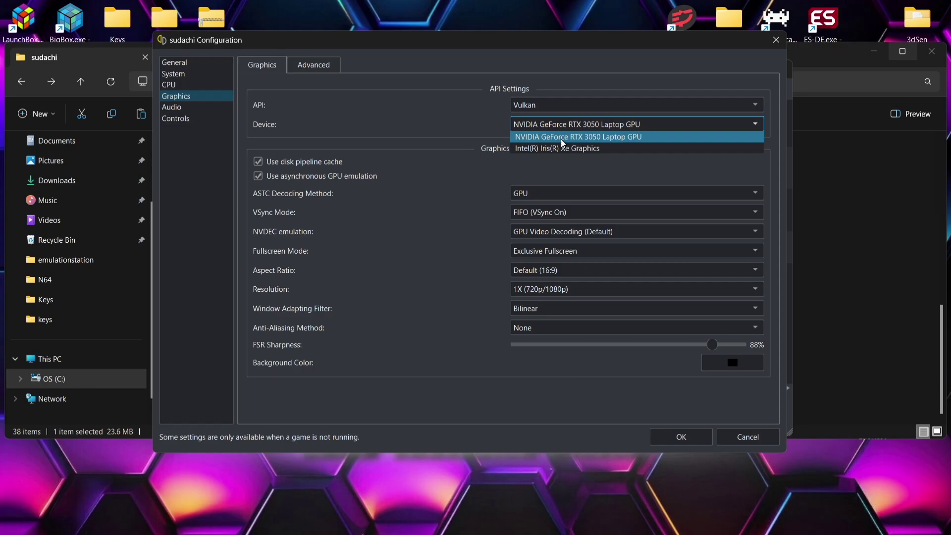
pyautogui.click(563, 139)
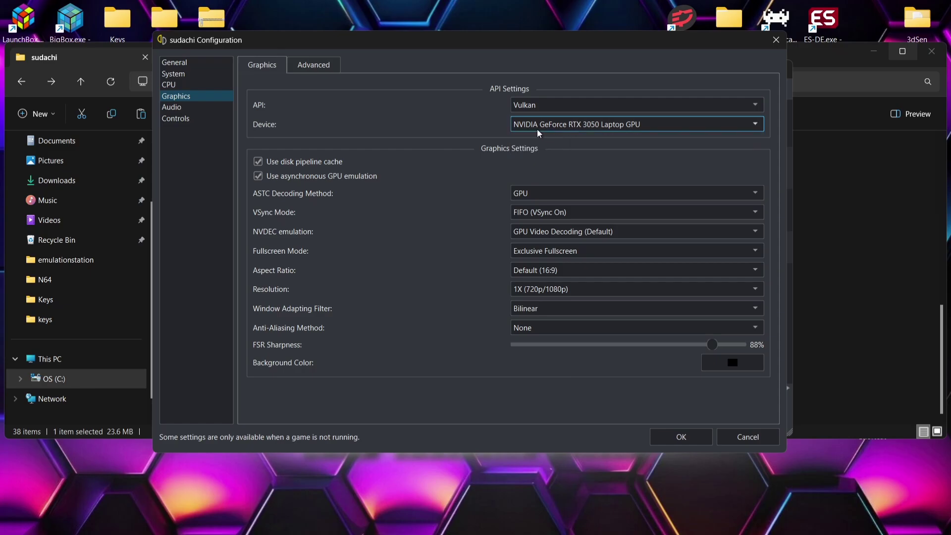
pyautogui.click(565, 126)
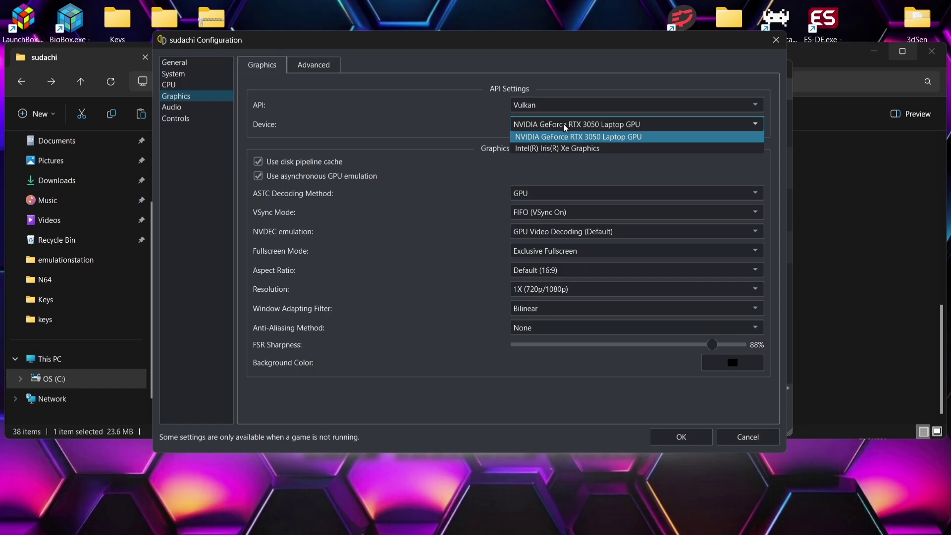
pyautogui.click(462, 134)
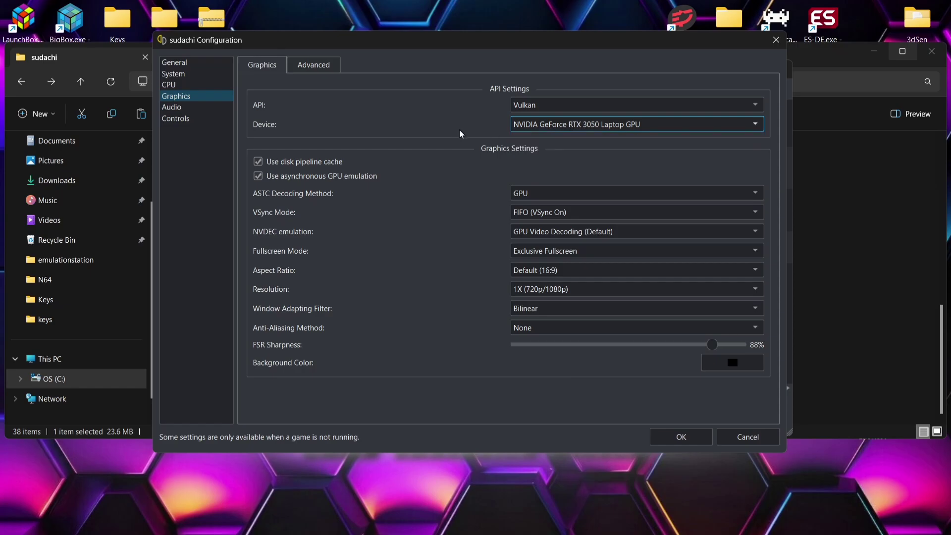
# - Set resolution 2X (1440p/2160p), Exclusive Fullscreen, Bilinear filter and FXAA anti-aliasing
pyautogui.click(563, 290)
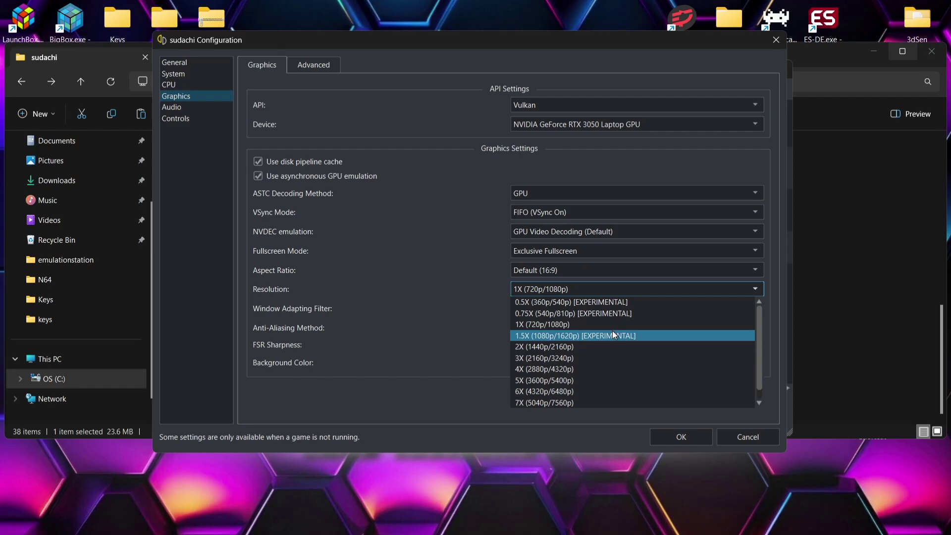
pyautogui.click(569, 347)
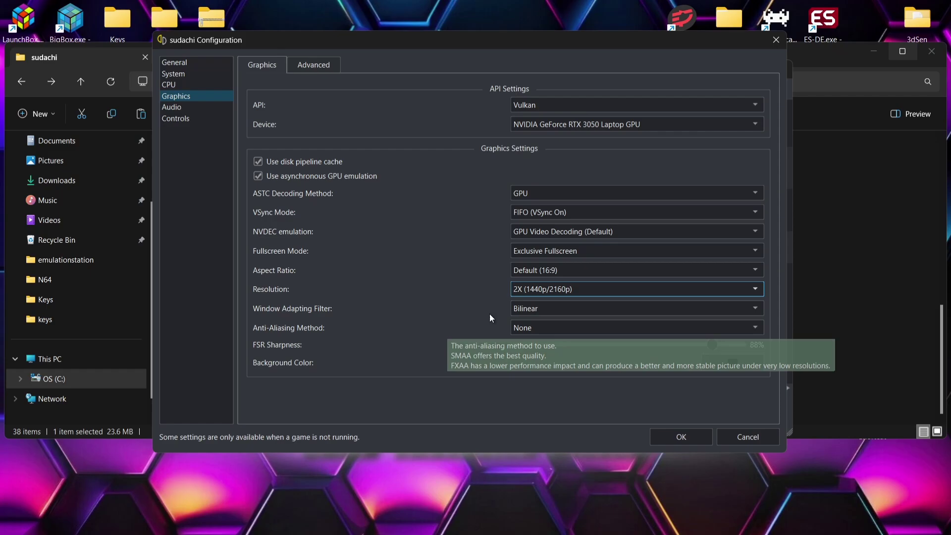
pyautogui.click(568, 252)
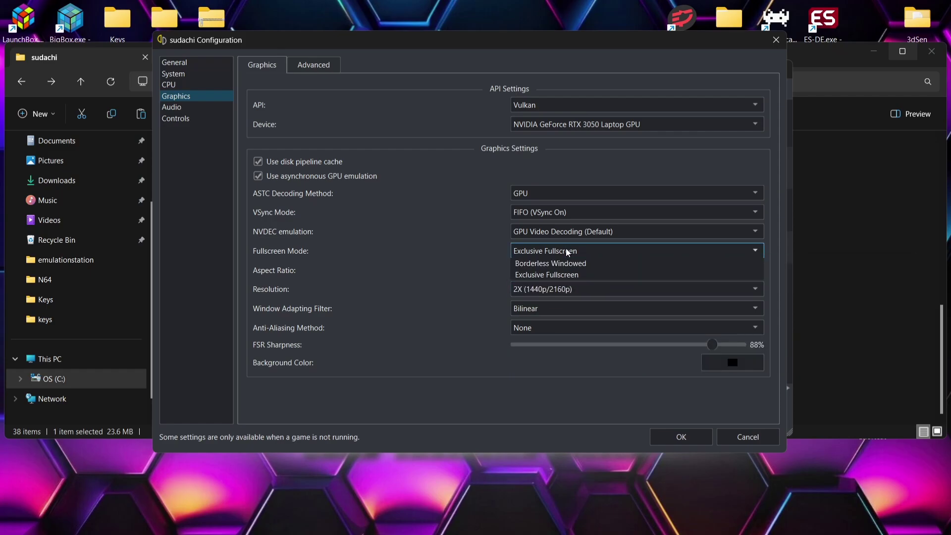
pyautogui.click(567, 275)
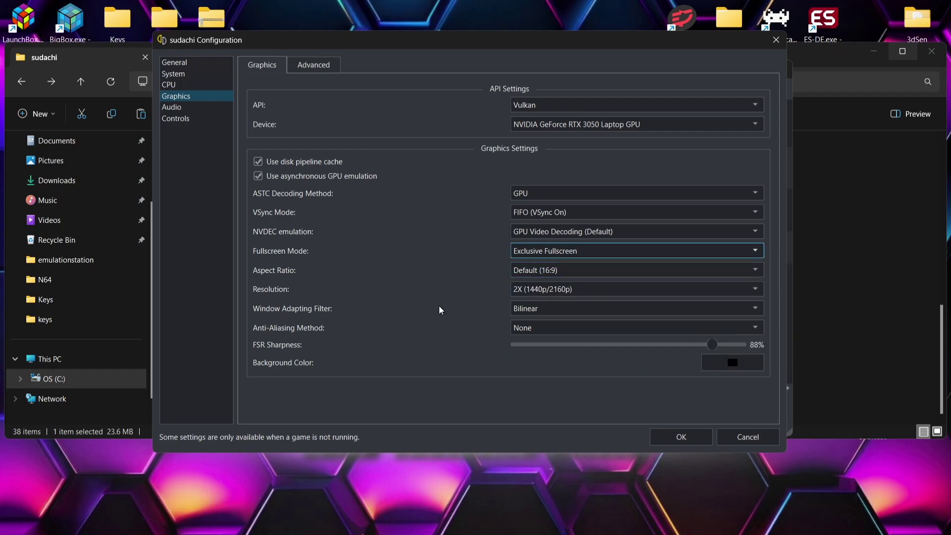
pyautogui.click(542, 309)
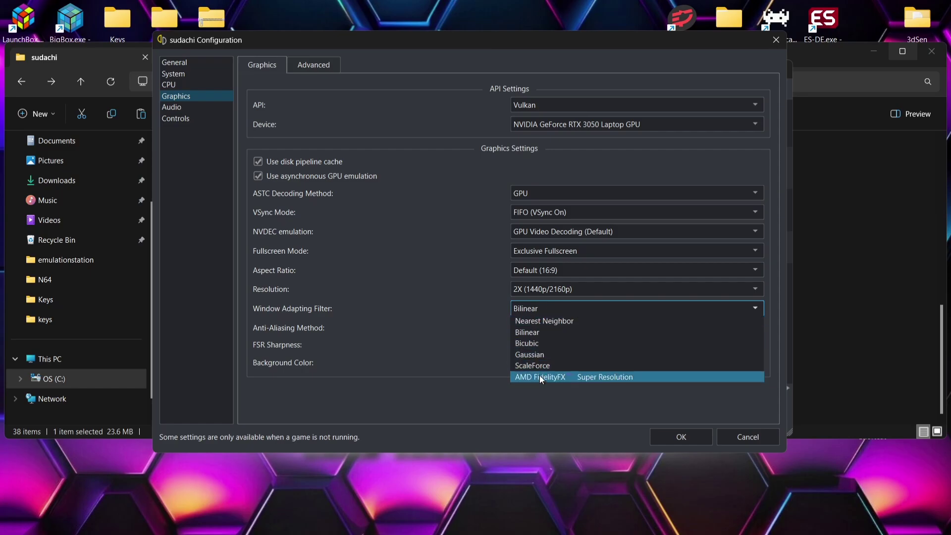
pyautogui.click(537, 333)
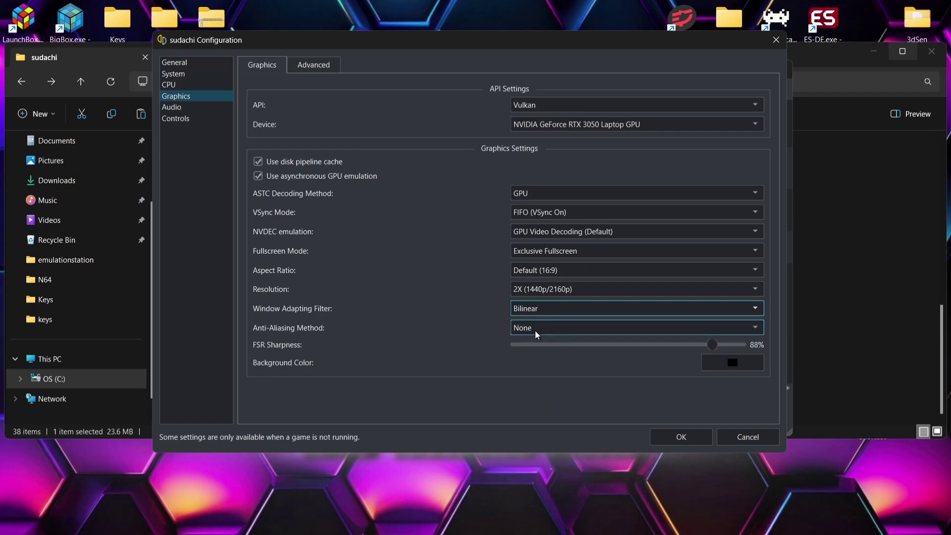
pyautogui.click(535, 331)
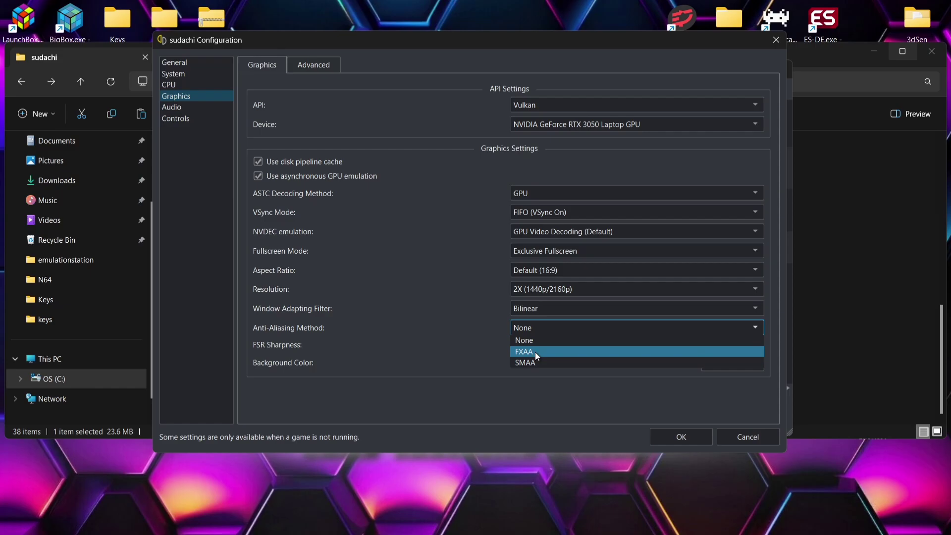
pyautogui.click(534, 352)
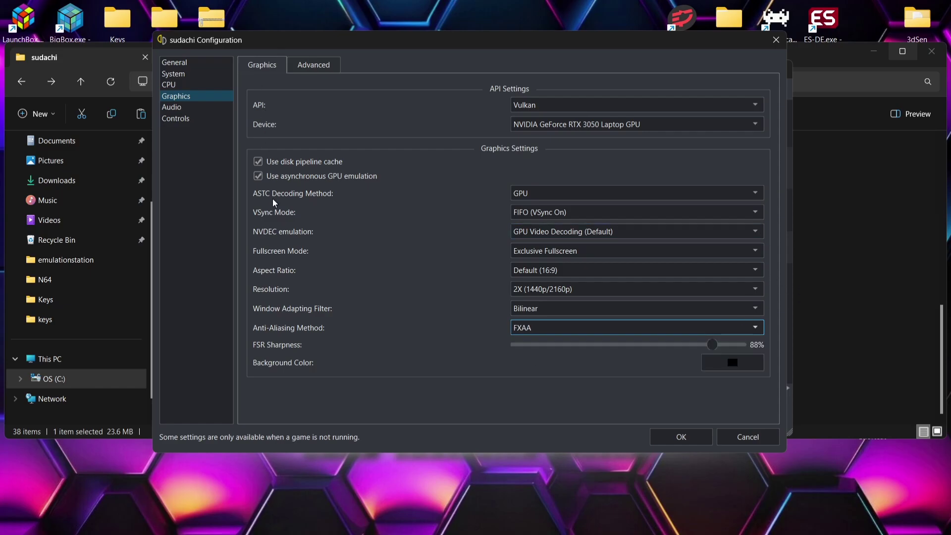
# - Set Anisotropic Filtering to 4x on the Advanced graphics tab, then show the Controls page
pyautogui.click(313, 65)
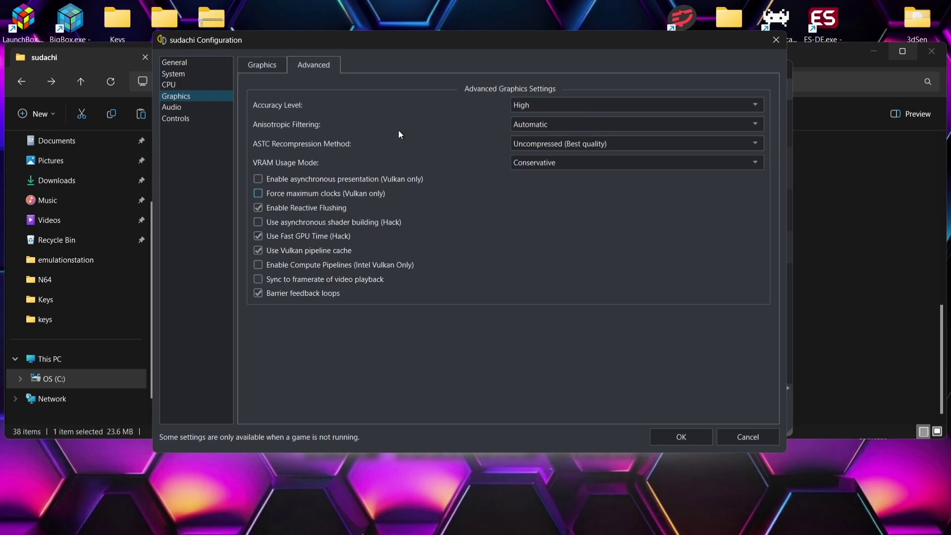
pyautogui.click(583, 123)
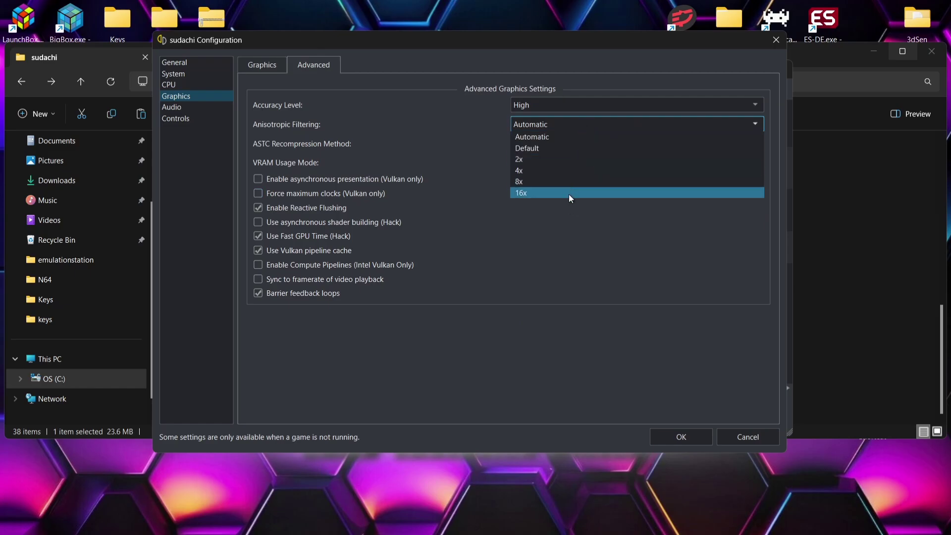
pyautogui.click(561, 171)
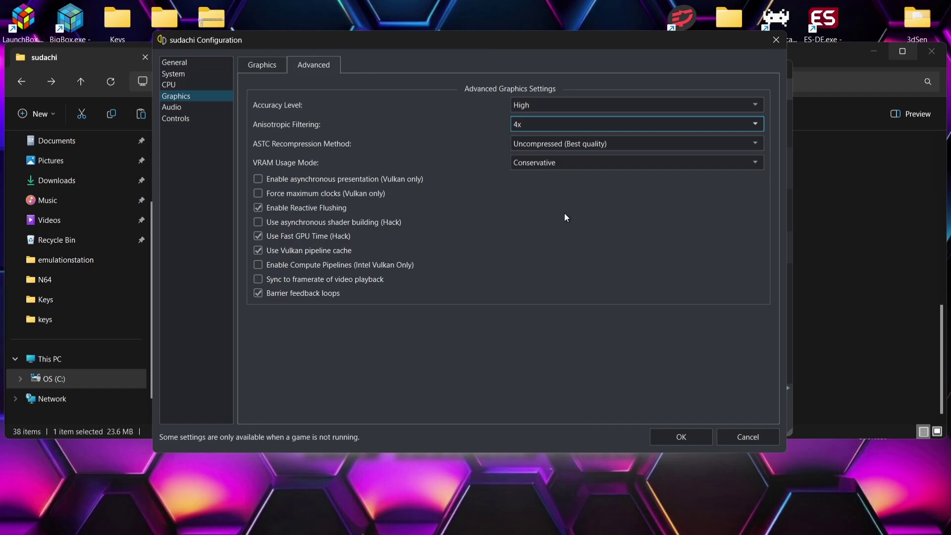
pyautogui.click(186, 118)
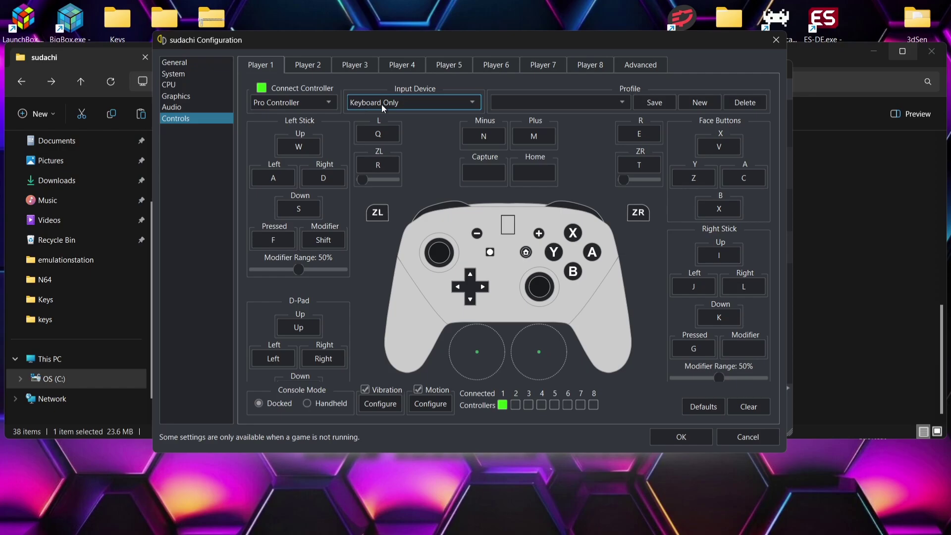
# - Set Player 1's input device to Xbox One Controller 0 and create a new named profile
pyautogui.click(420, 101)
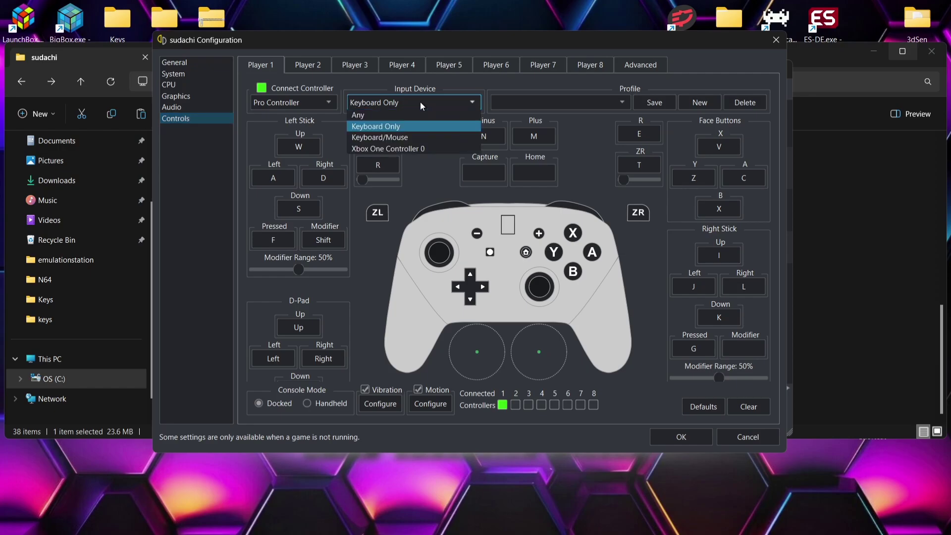
pyautogui.click(420, 147)
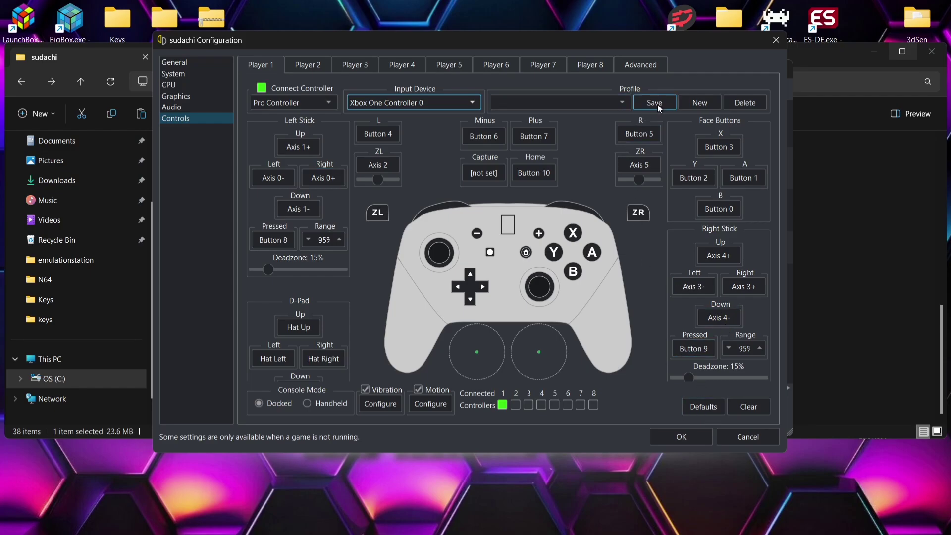
pyautogui.click(547, 102)
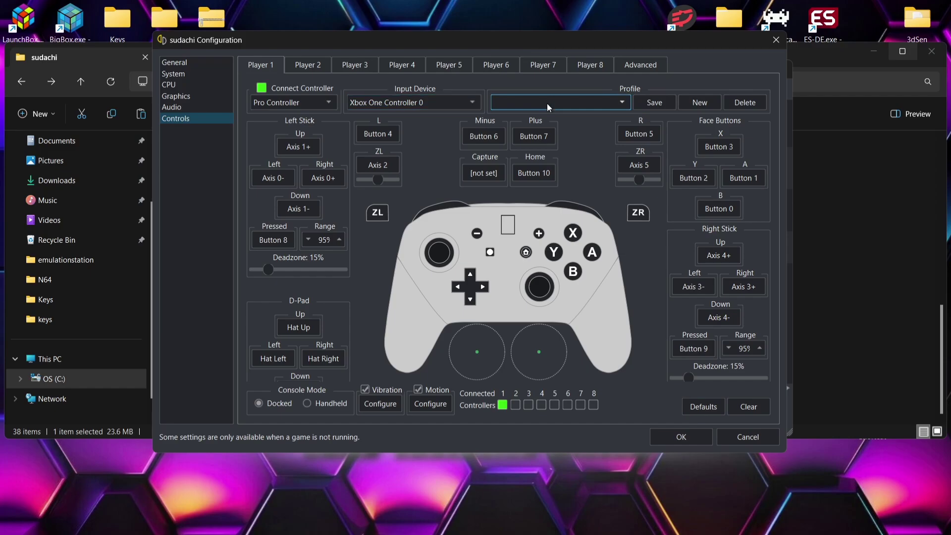
pyautogui.click(712, 101)
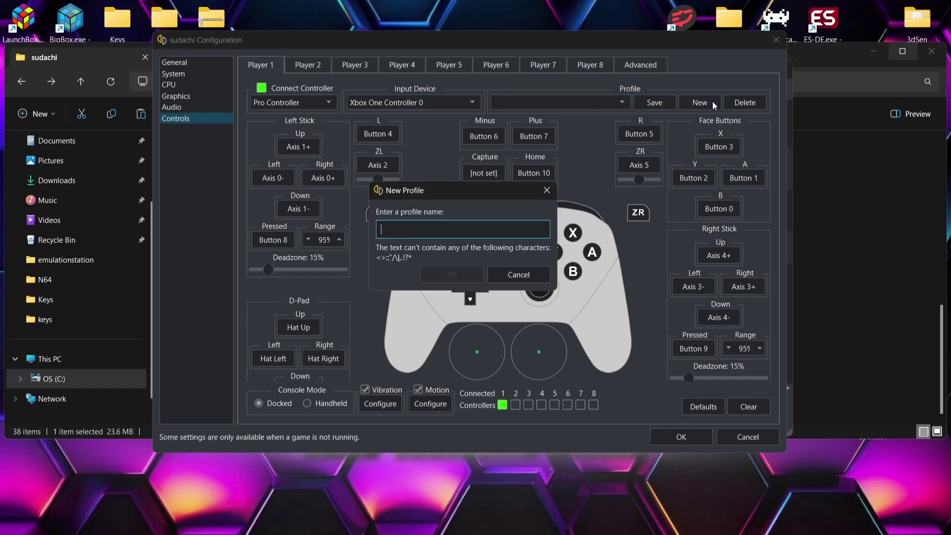
pyautogui.write('jus')
pyautogui.write('t')
pyautogui.write('k')
pyautogui.write('amie')
pyautogui.click(451, 275)
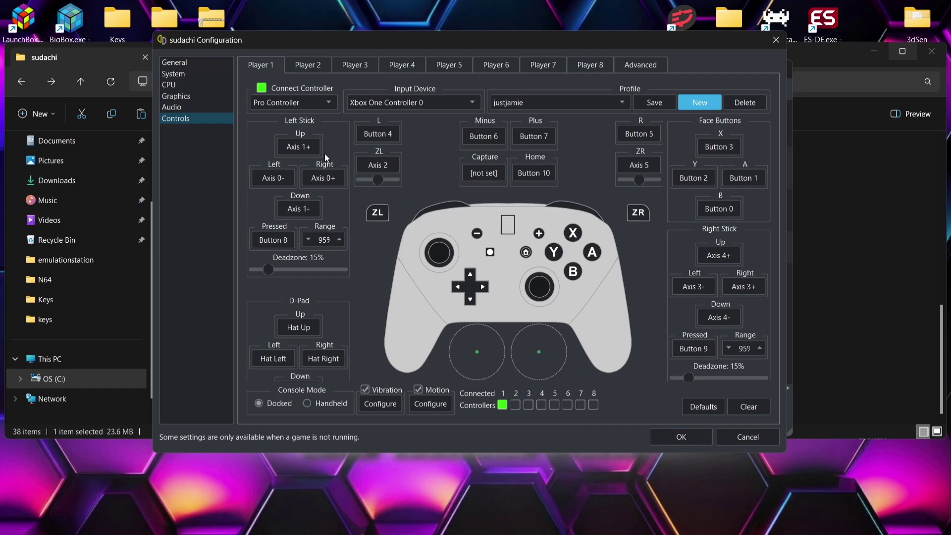
# - Remap the left stick and apply the controller settings with OK
pyautogui.click(301, 146)
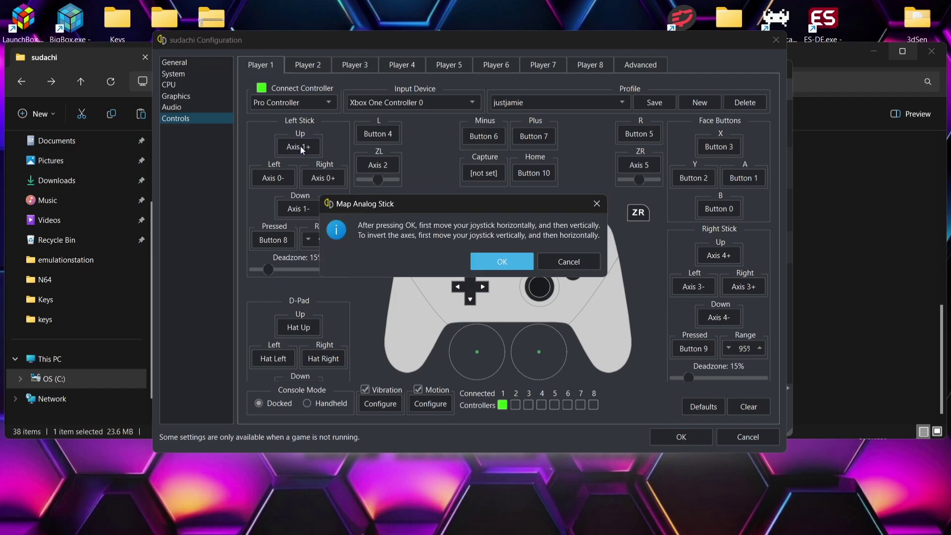
pyautogui.click(500, 261)
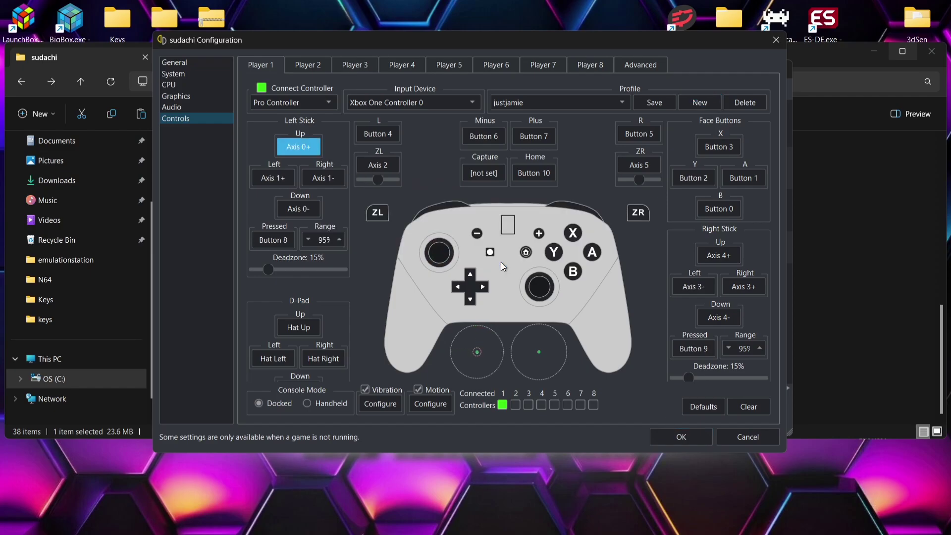
pyautogui.click(680, 432)
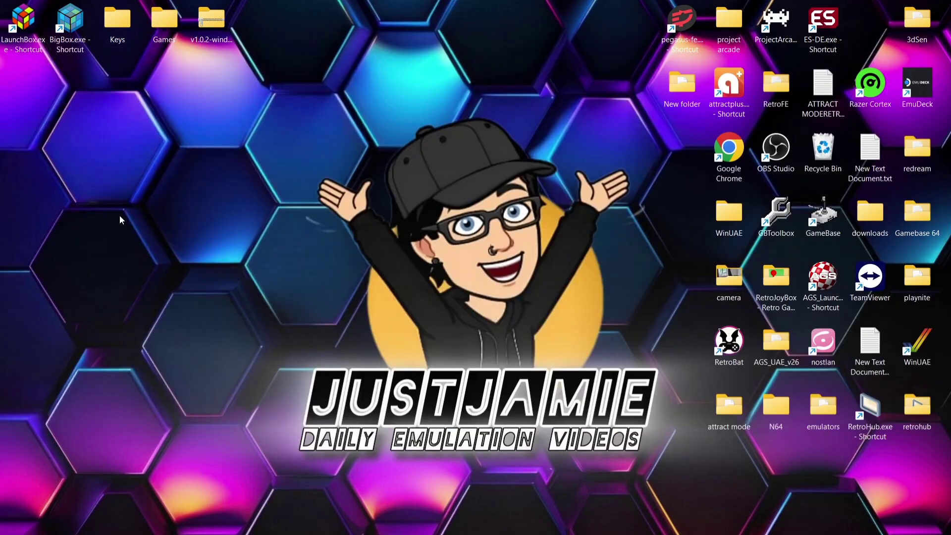
# - Launch Big Box and play Dariusburst from the Nintendo Switch platform
pyautogui.doubleClick(72, 27)
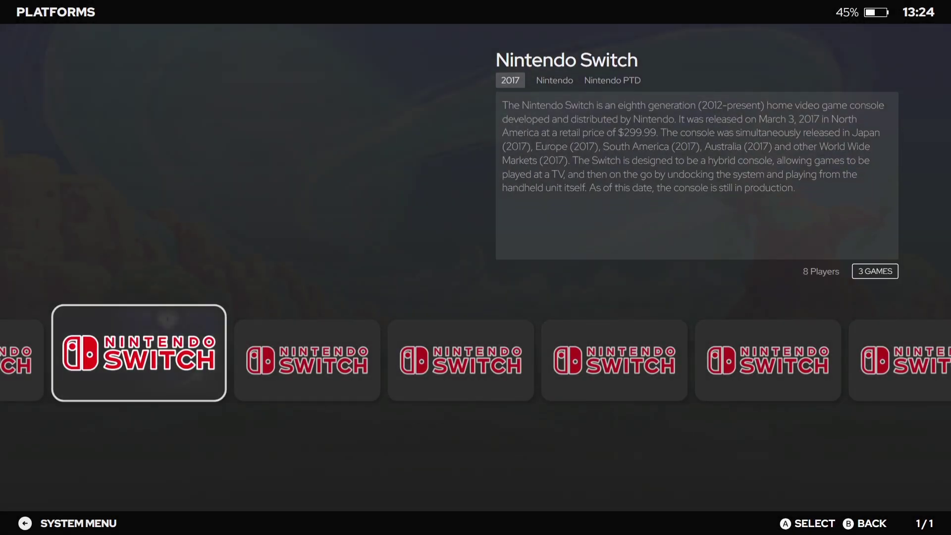
pyautogui.press('Return')
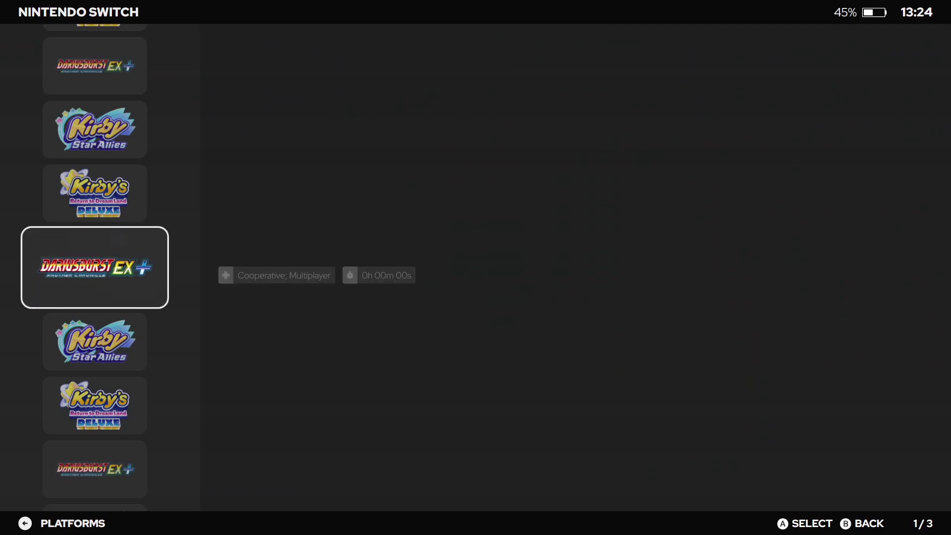
pyautogui.press('Up')
pyautogui.press('Down')
pyautogui.press('Return')
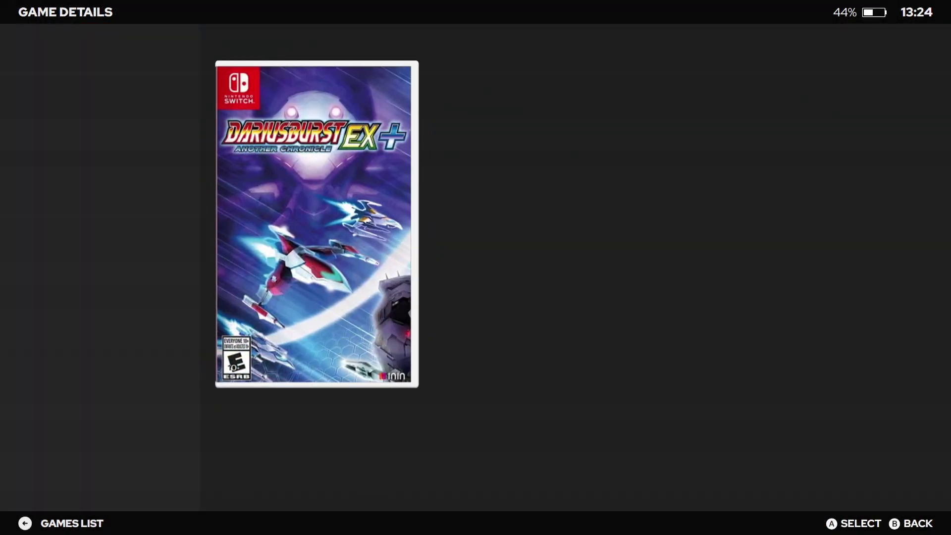
pyautogui.press('Return')
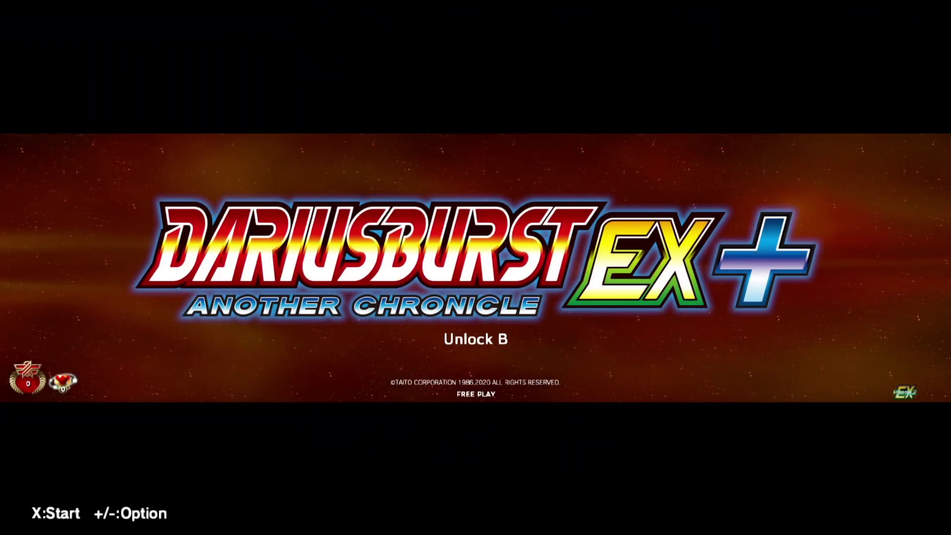
# - Open and leave Dariusburst's options, then confirm game mode, zone and ship selection
pyautogui.press('+')
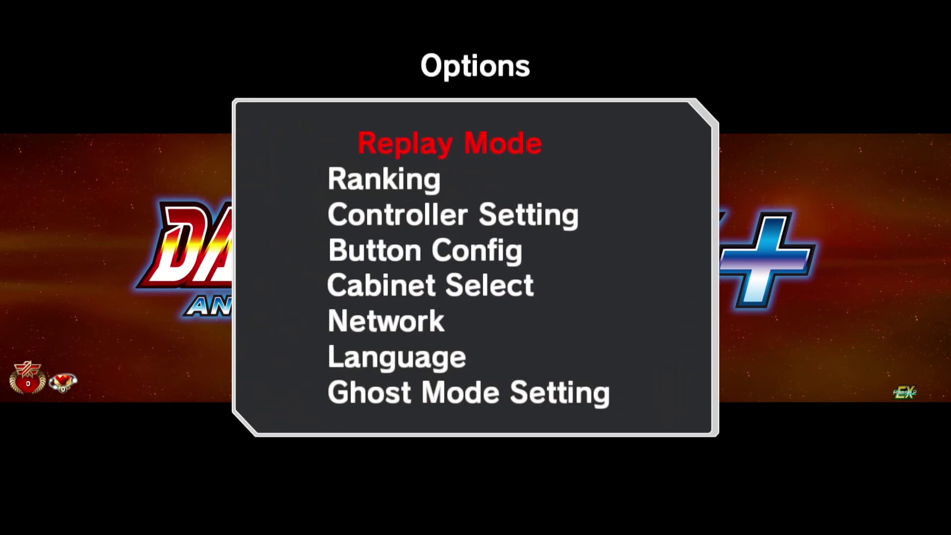
pyautogui.press('Escape')
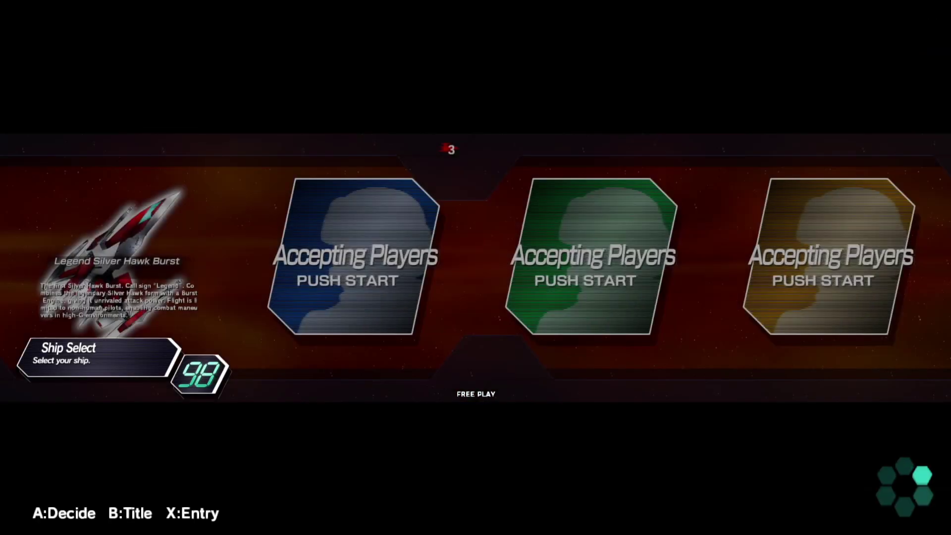
pyautogui.press('Return')
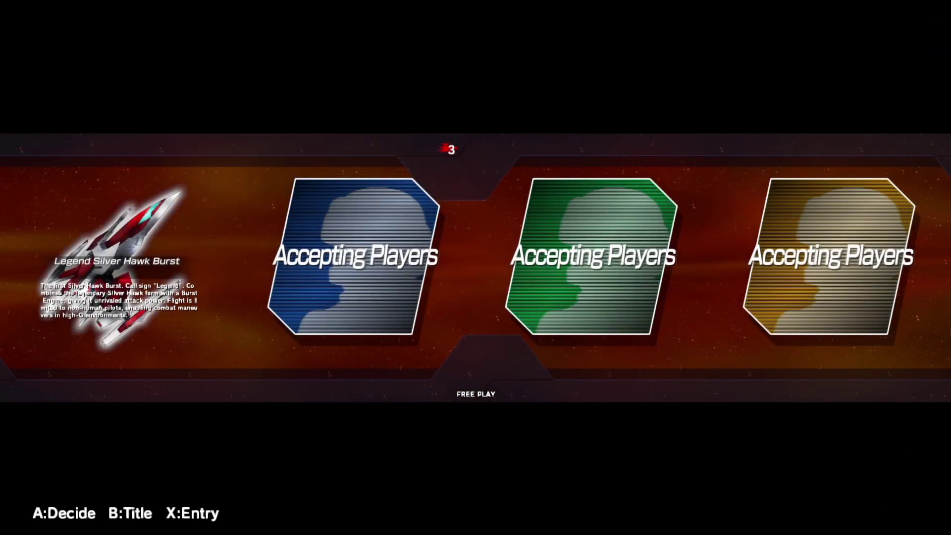
pyautogui.press('Return')
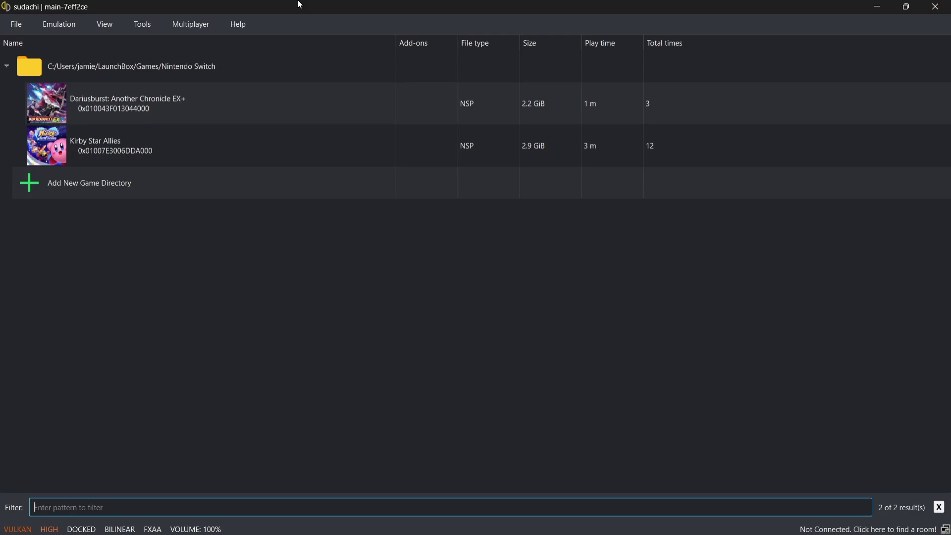
# - Choose File > Install Files to NAND... in Sudachi
pyautogui.click(14, 28)
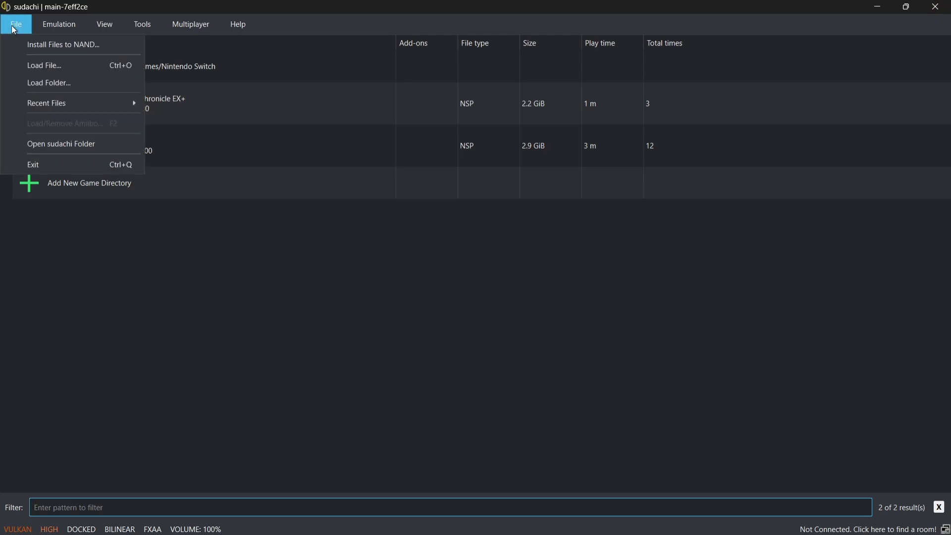
pyautogui.click(90, 46)
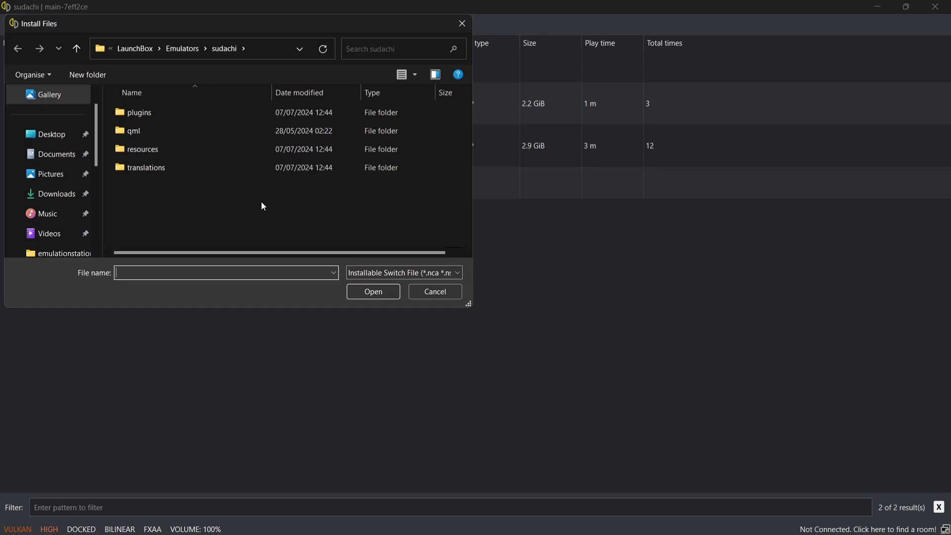